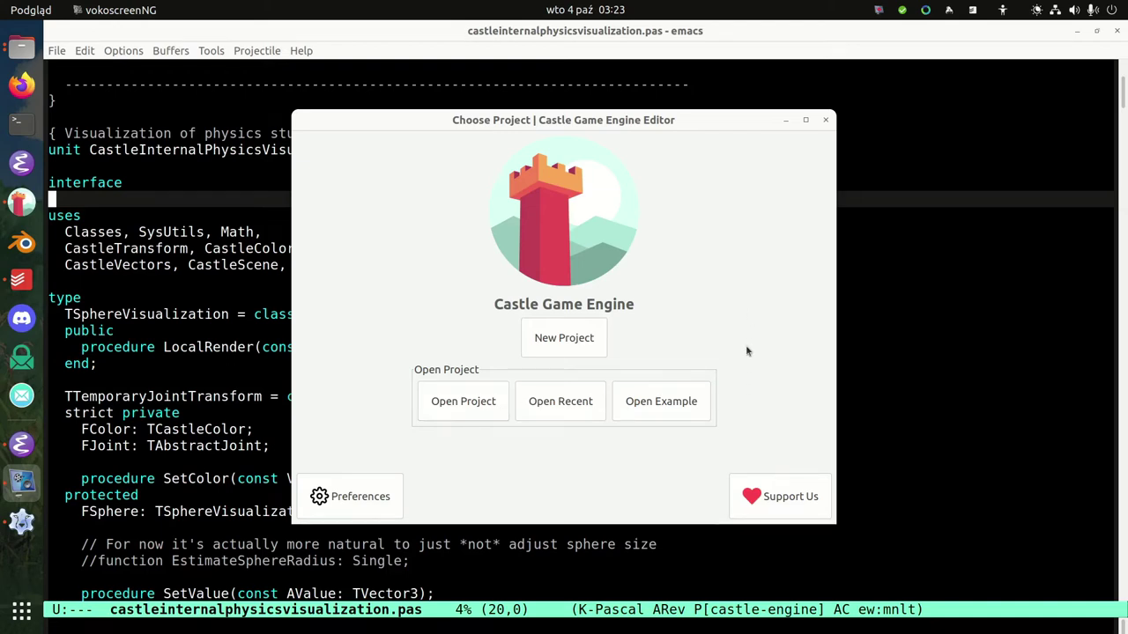
# Step: Open the recent project physics_joints_moar and load its gamestatemain.castle-user-interface design
pyautogui.click(588, 418)
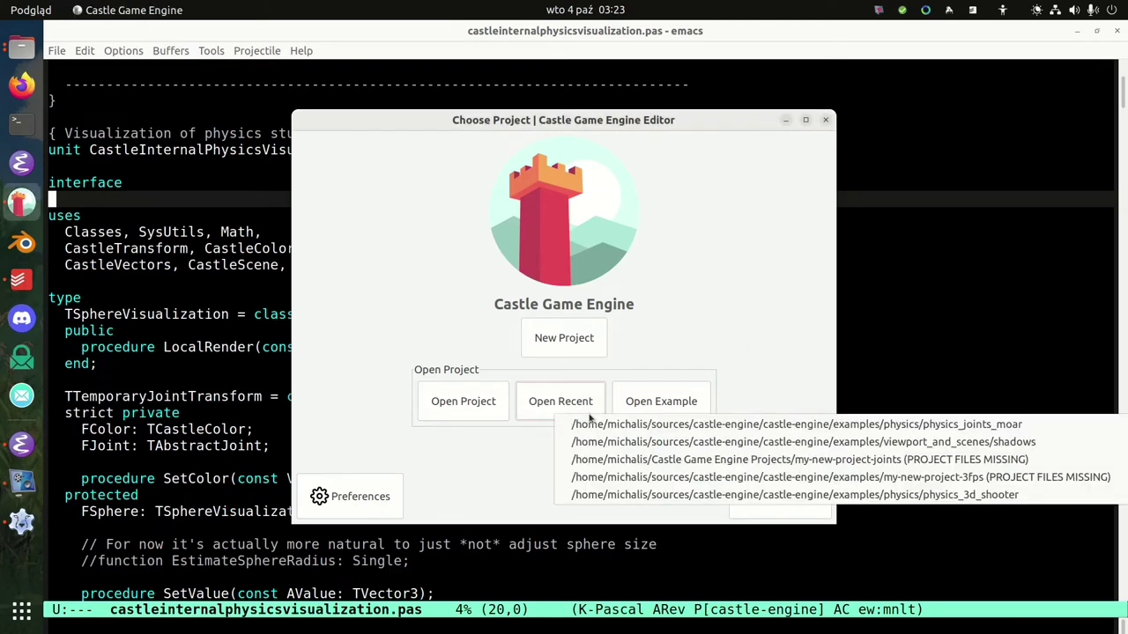
pyautogui.click(587, 426)
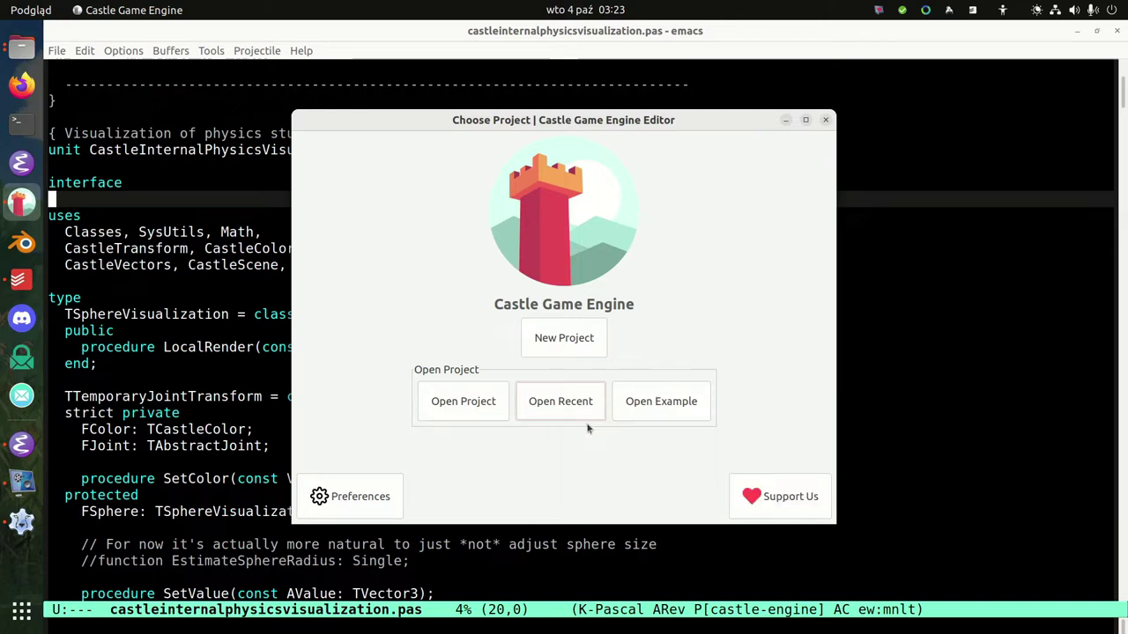
pyautogui.doubleClick(323, 517)
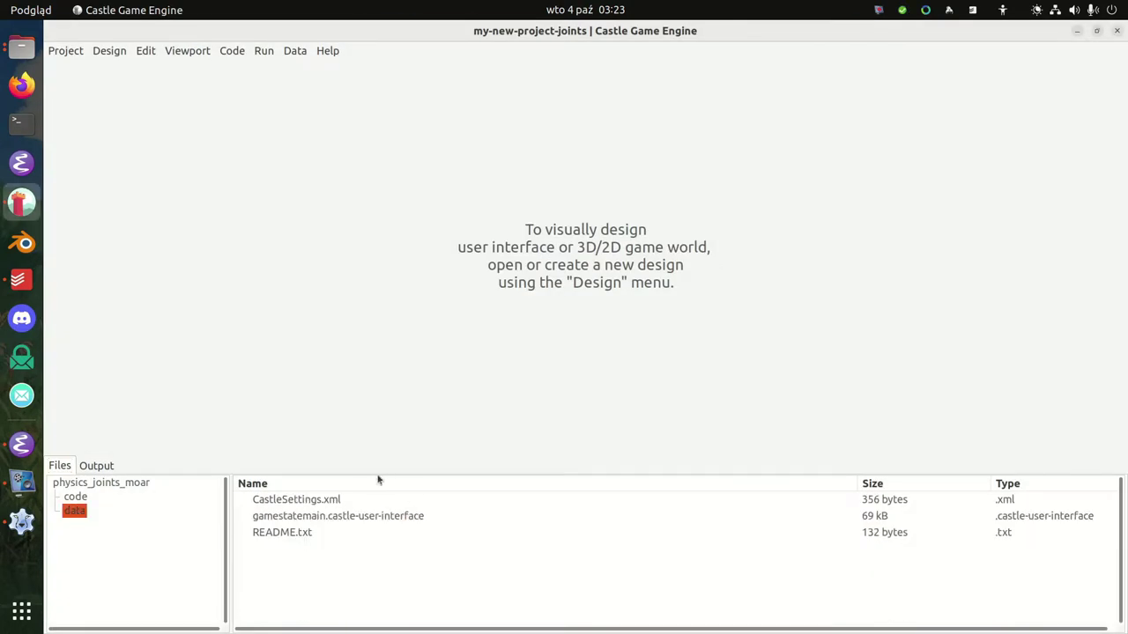
pyautogui.doubleClick(273, 517)
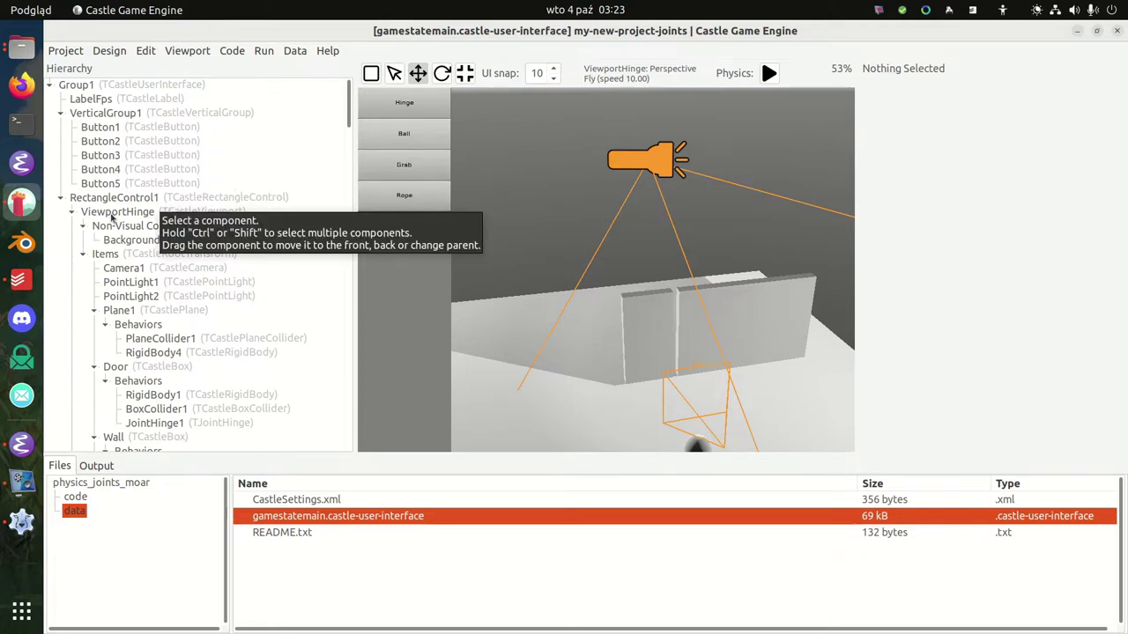
# Step: Run and stop the physics simulation of ViewportHinge twice, watching the door from different viewpoints
pyautogui.click(118, 213)
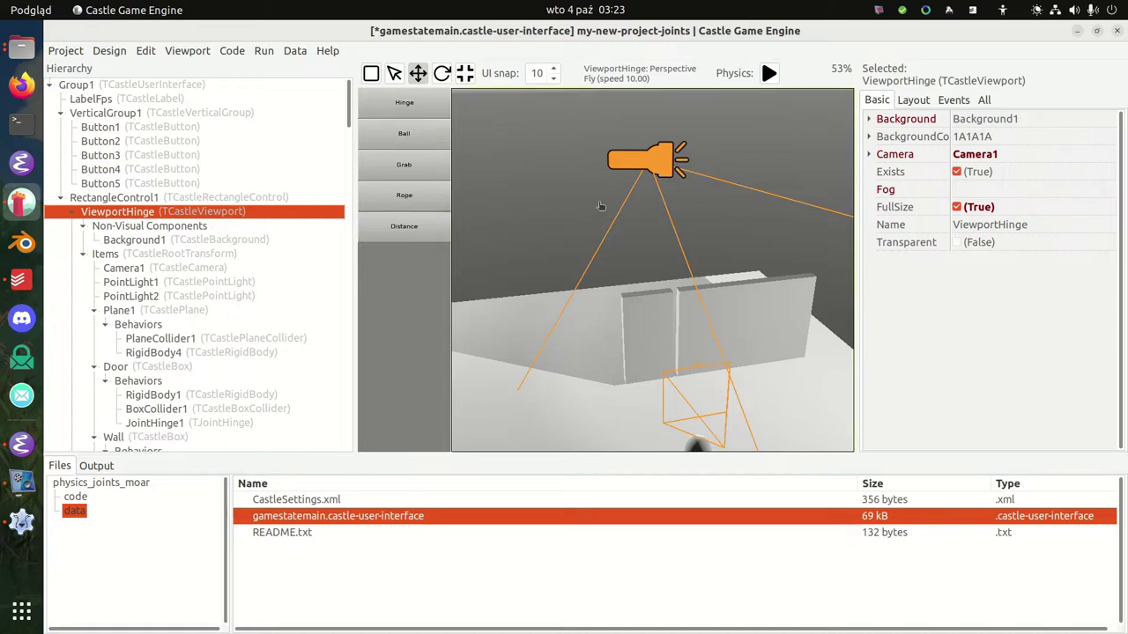
pyautogui.moveTo(679, 236); pyautogui.dragTo(673, 293, button='right')
pyautogui.press('w')
pyautogui.press('s')
pyautogui.press('s')
pyautogui.moveTo(785, 158); pyautogui.dragTo(648, 172, button='right')
pyautogui.press('s')
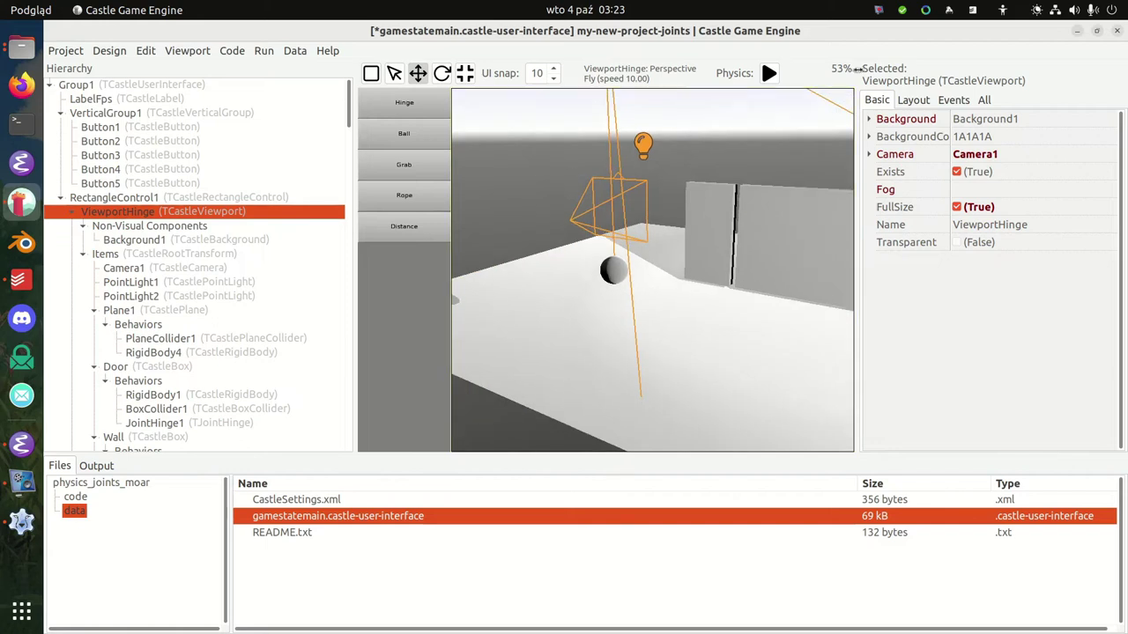
pyautogui.click(768, 74)
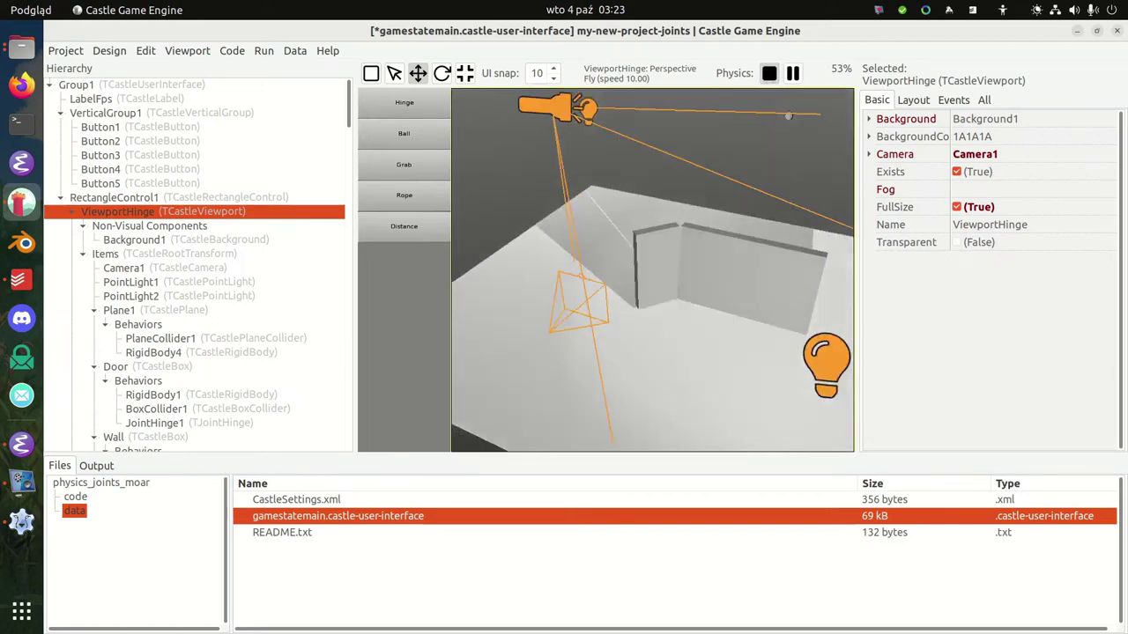
pyautogui.click(768, 73)
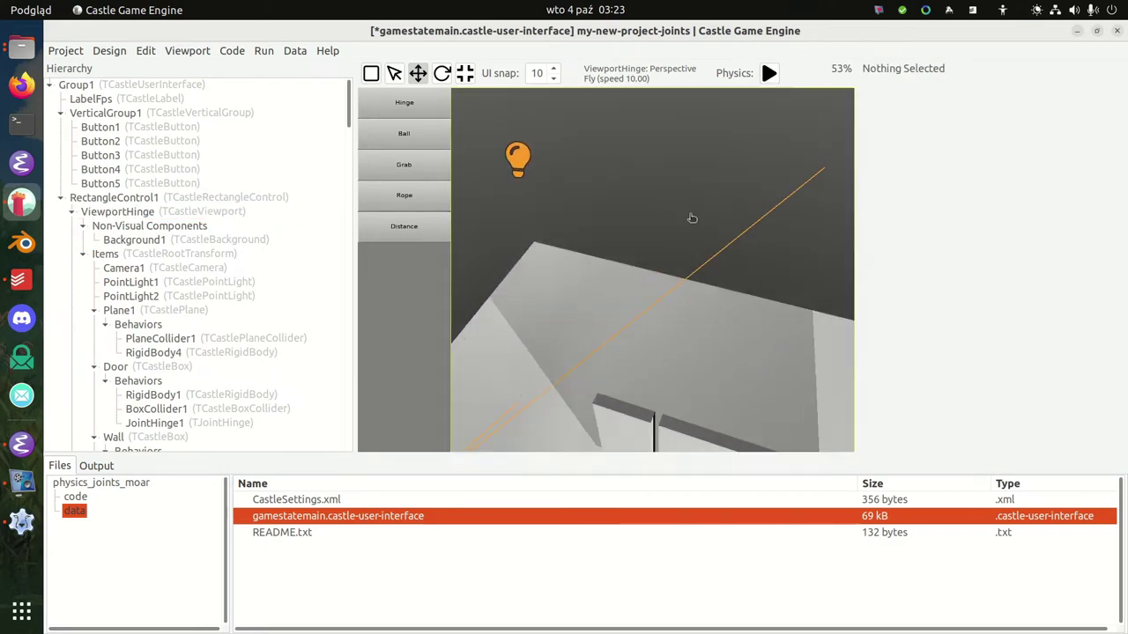
pyautogui.click(768, 74)
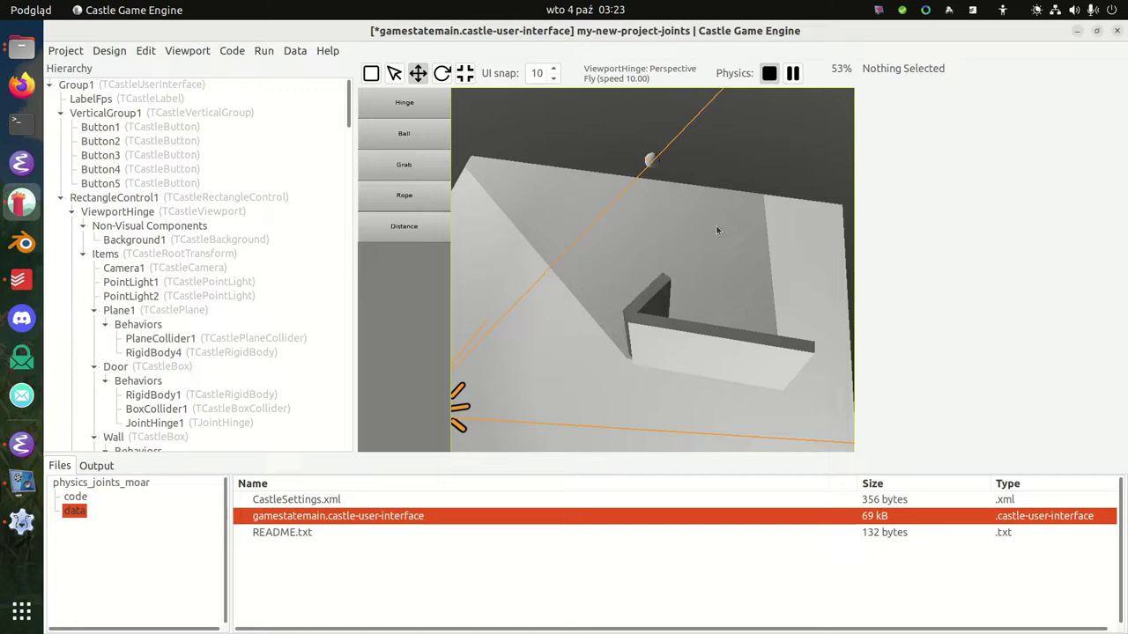
pyautogui.click(768, 73)
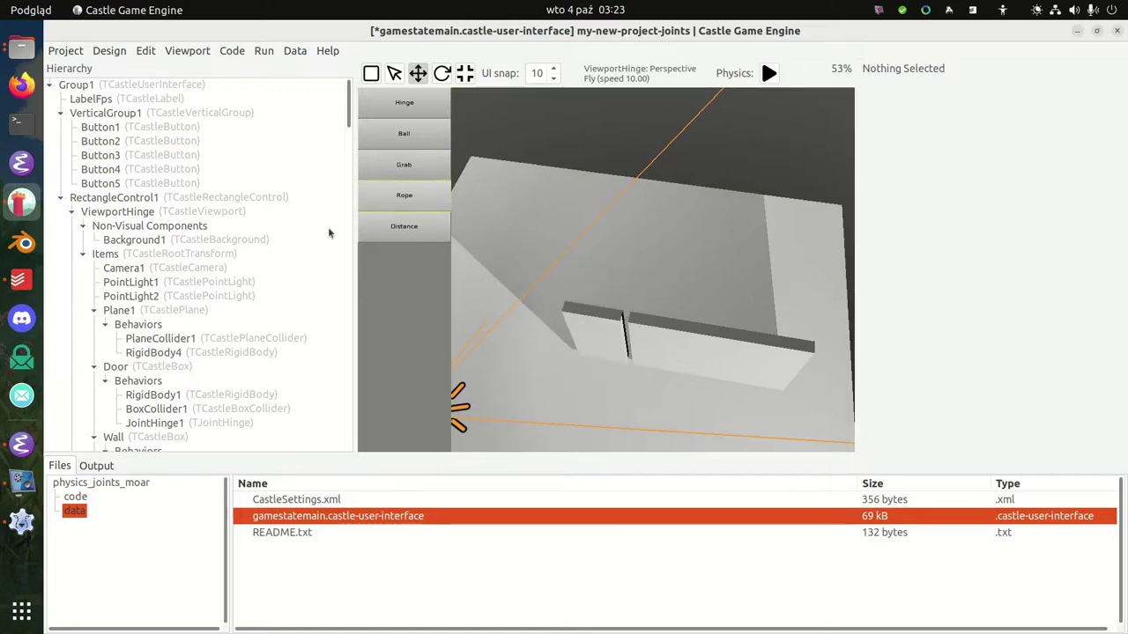
# Step: Examine the door's JointHinge1 in the viewport, including its anchor point and RotationAxis property
pyautogui.doubleClick(180, 425)
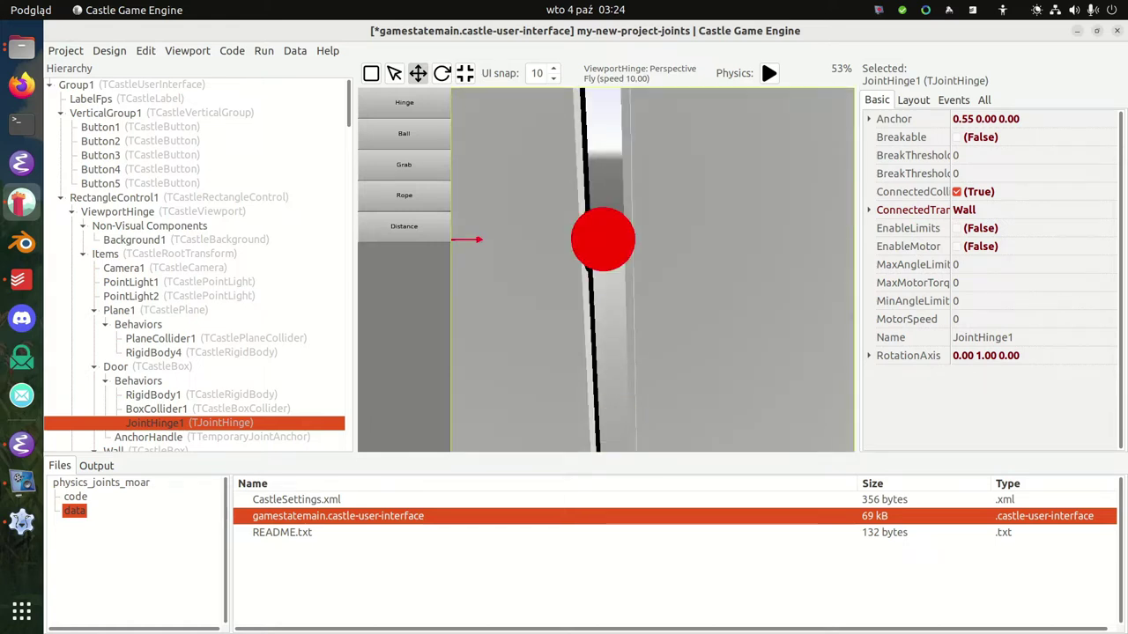
pyautogui.press('s')
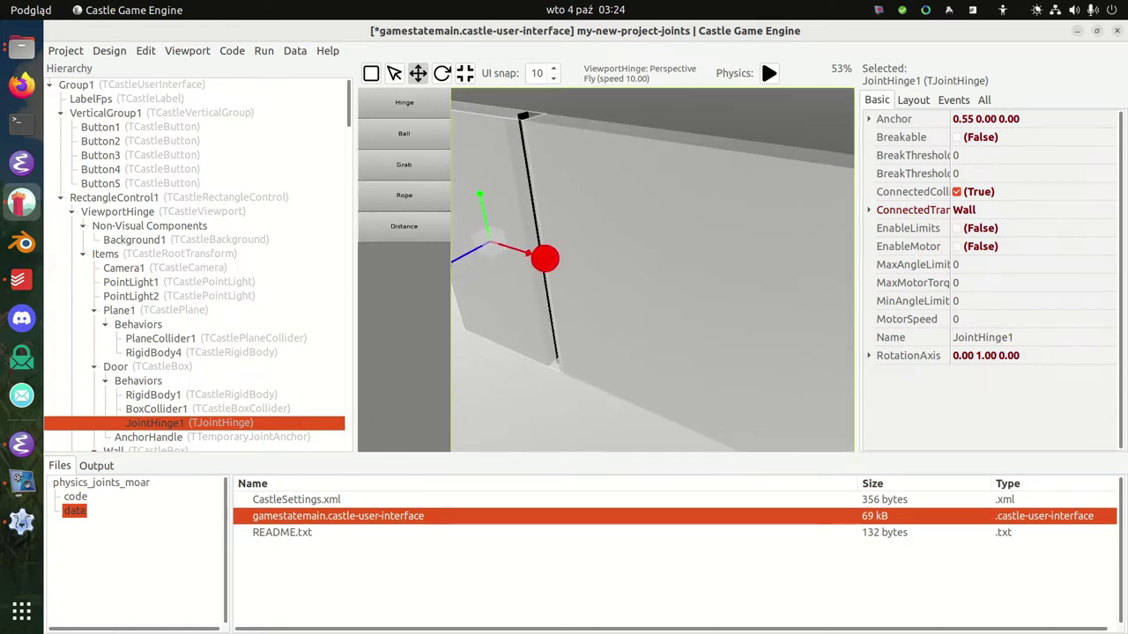
pyautogui.press('a')
pyautogui.moveTo(652, 270); pyautogui.dragTo(736, 304, button='right')
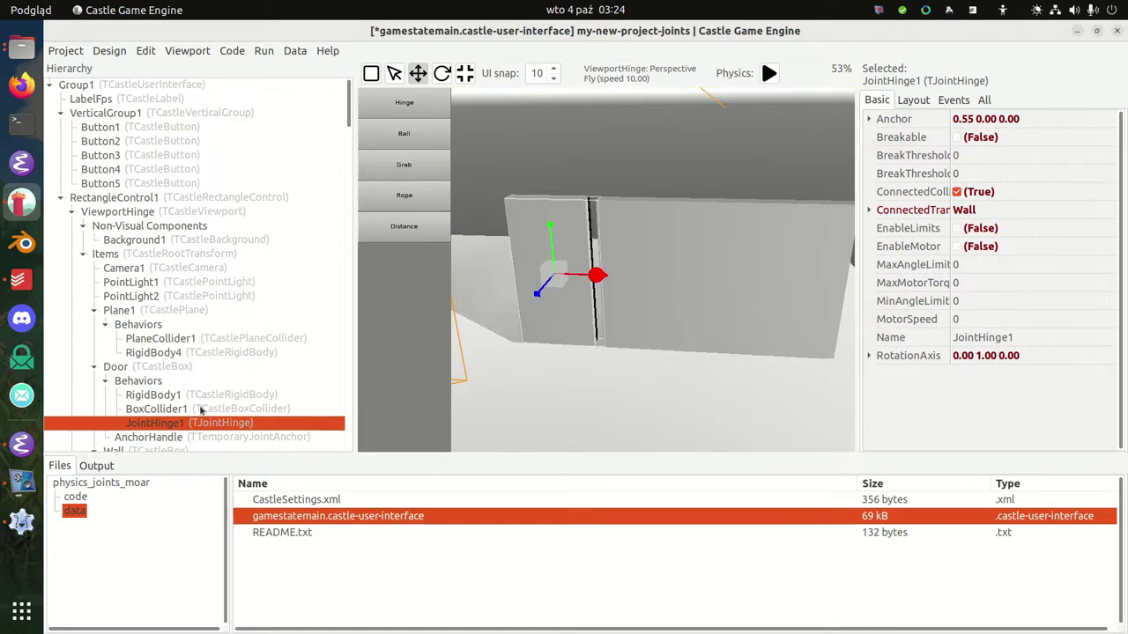
pyautogui.click(1071, 356)
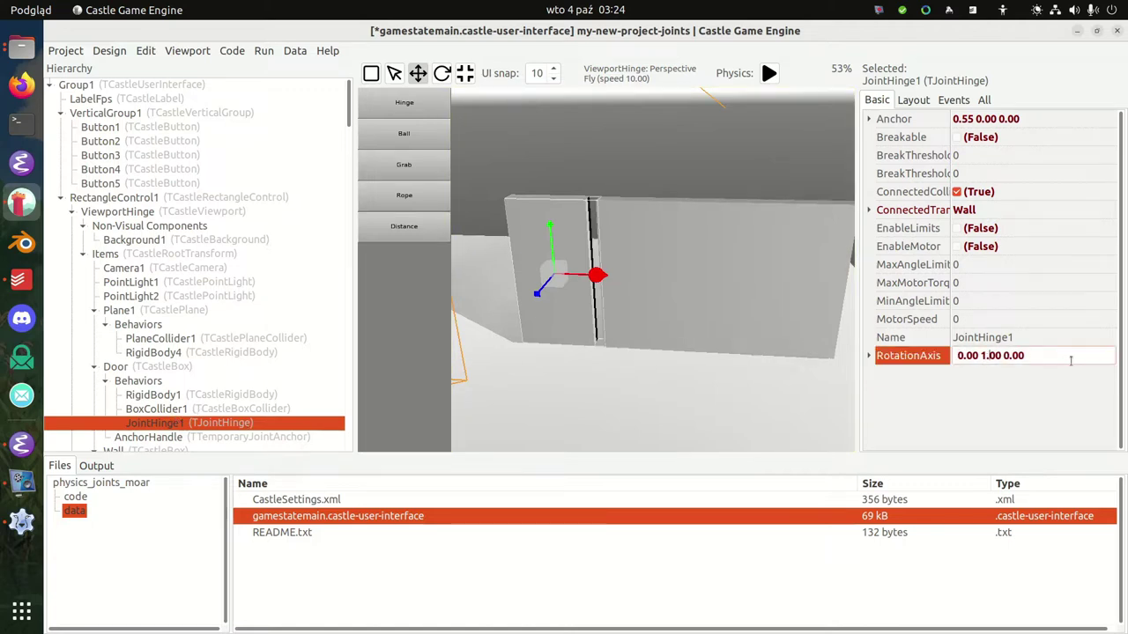
pyautogui.click(869, 356)
pyautogui.moveTo(634, 260); pyautogui.dragTo(687, 239, button='right')
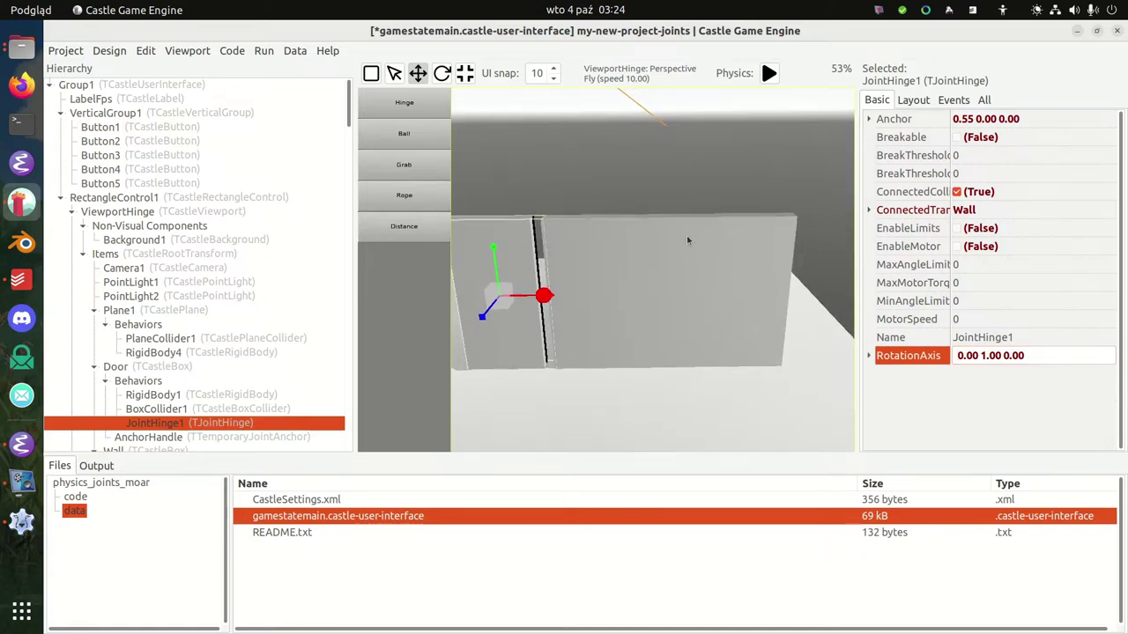
# Step: Select the Wall and the Door alternately to inspect the two bodies connected by the hinge joint
pyautogui.click(795, 273)
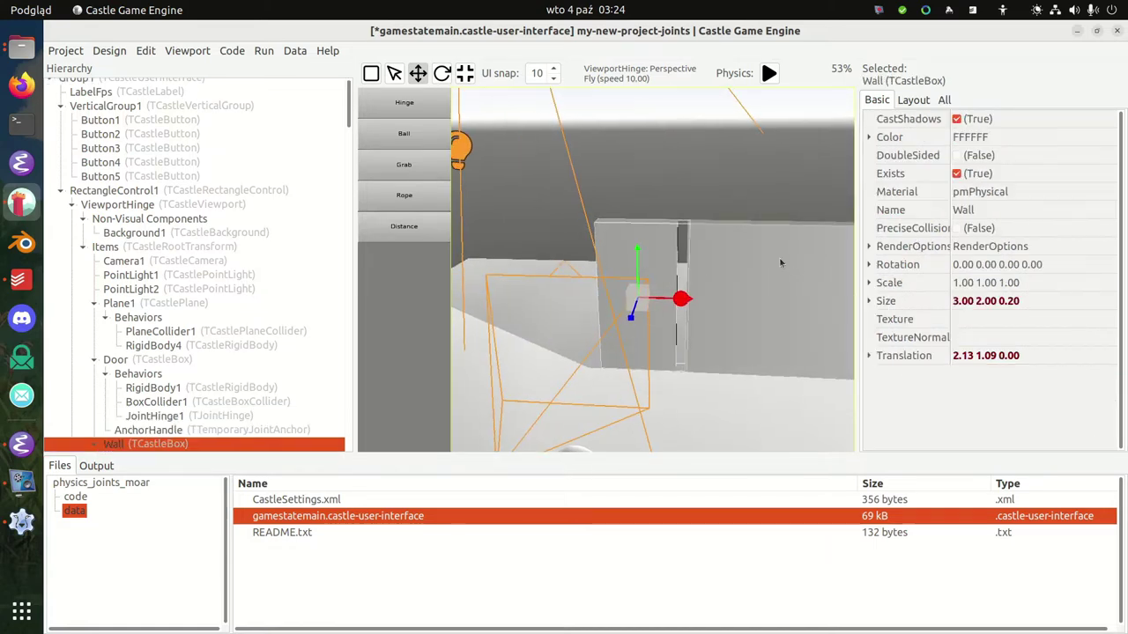
pyautogui.moveTo(622, 291); pyautogui.dragTo(665, 271, button='right')
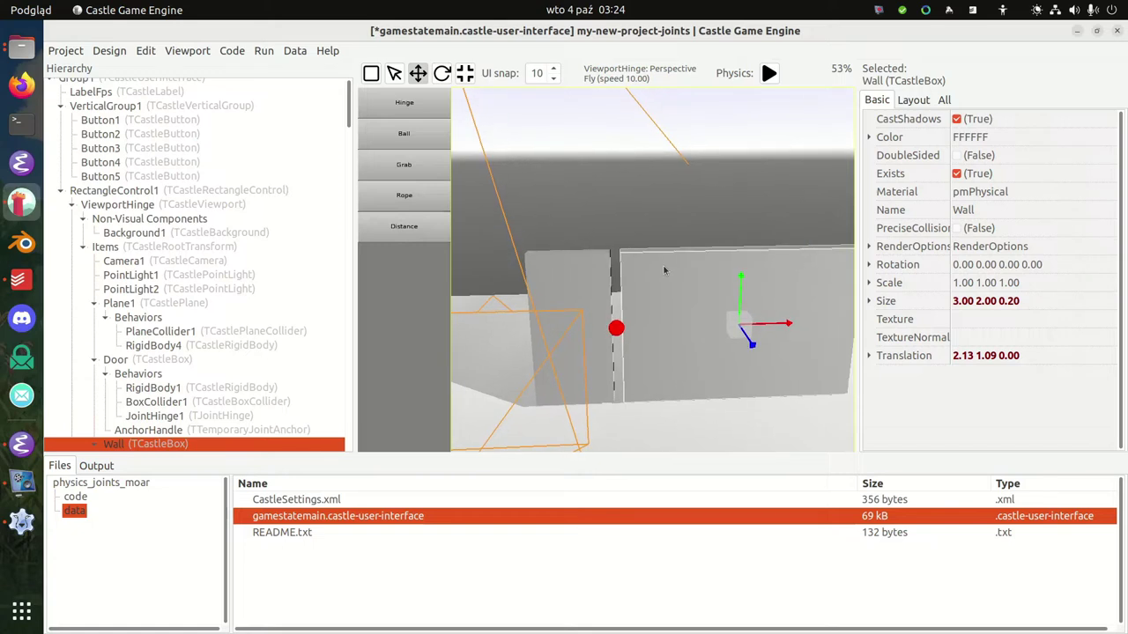
pyautogui.click(556, 267)
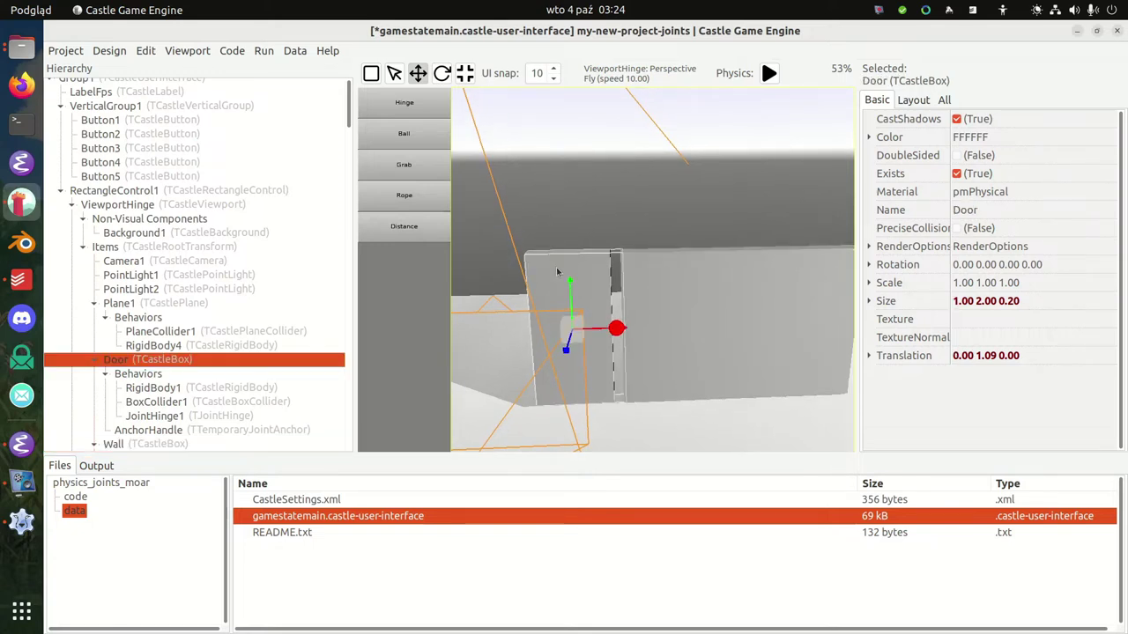
pyautogui.moveTo(556, 267); pyautogui.dragTo(551, 267, button='right')
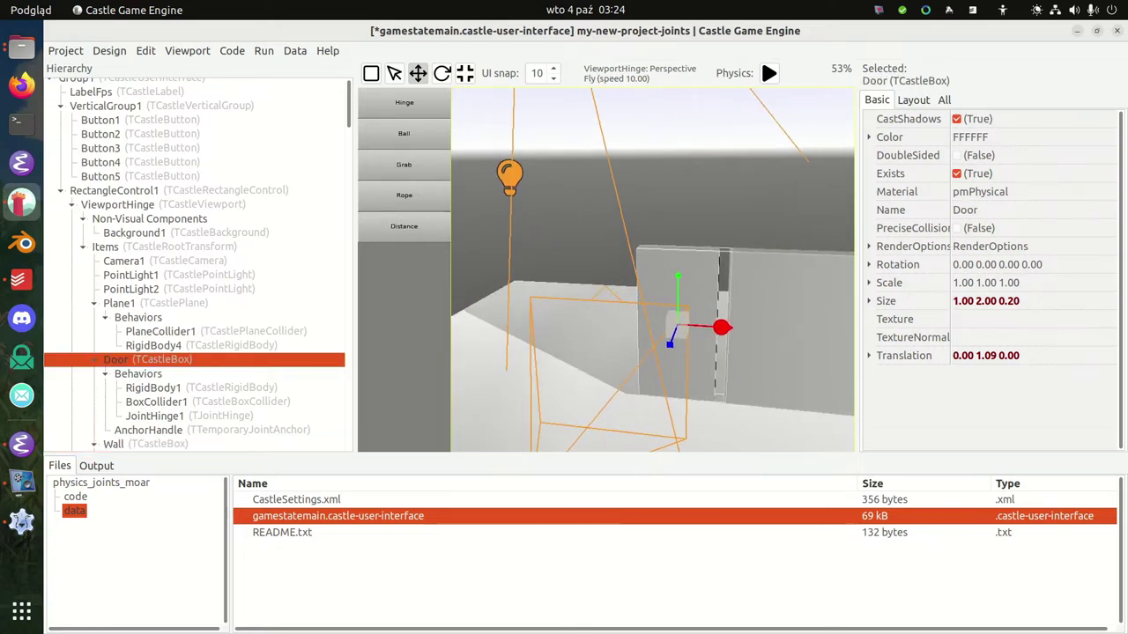
pyautogui.click(800, 286)
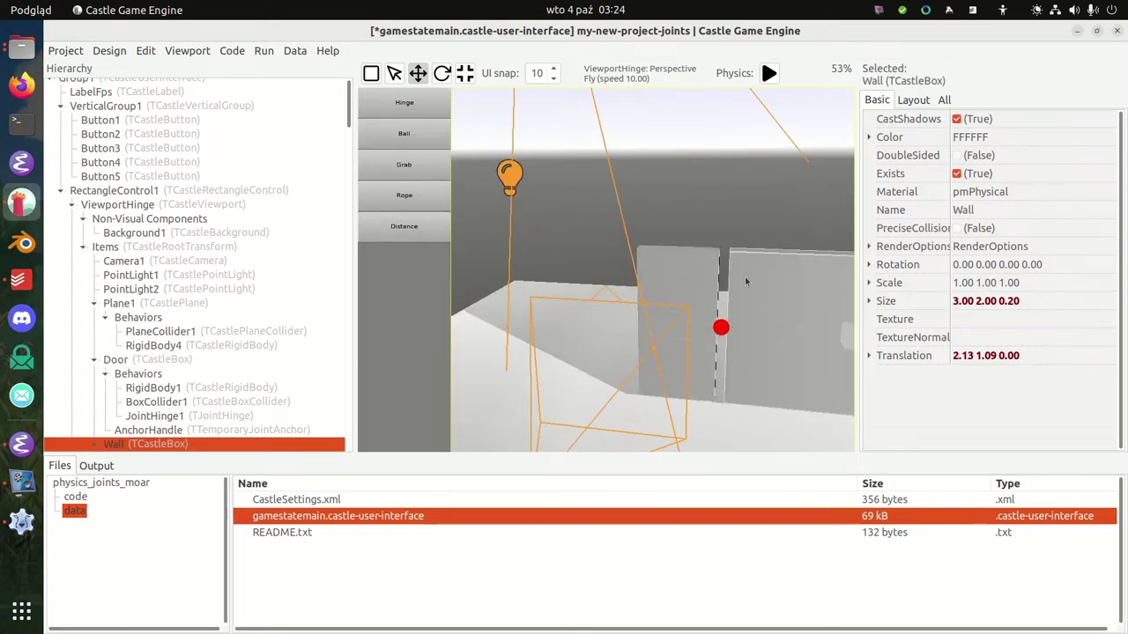
pyautogui.click(695, 275)
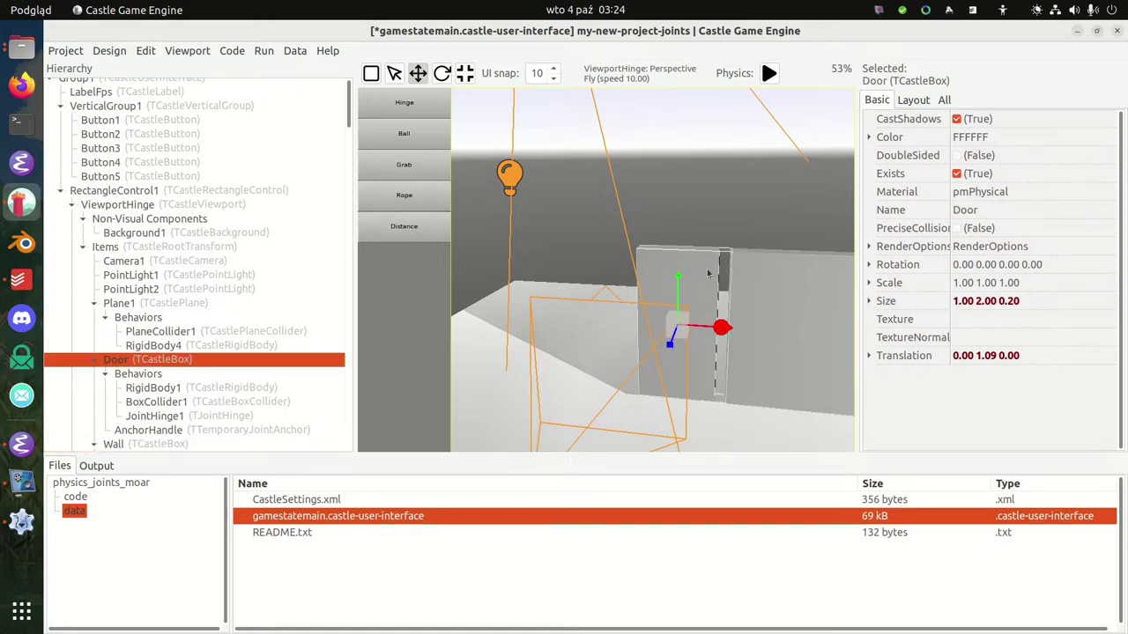
pyautogui.moveTo(707, 269); pyautogui.dragTo(652, 392, button='right')
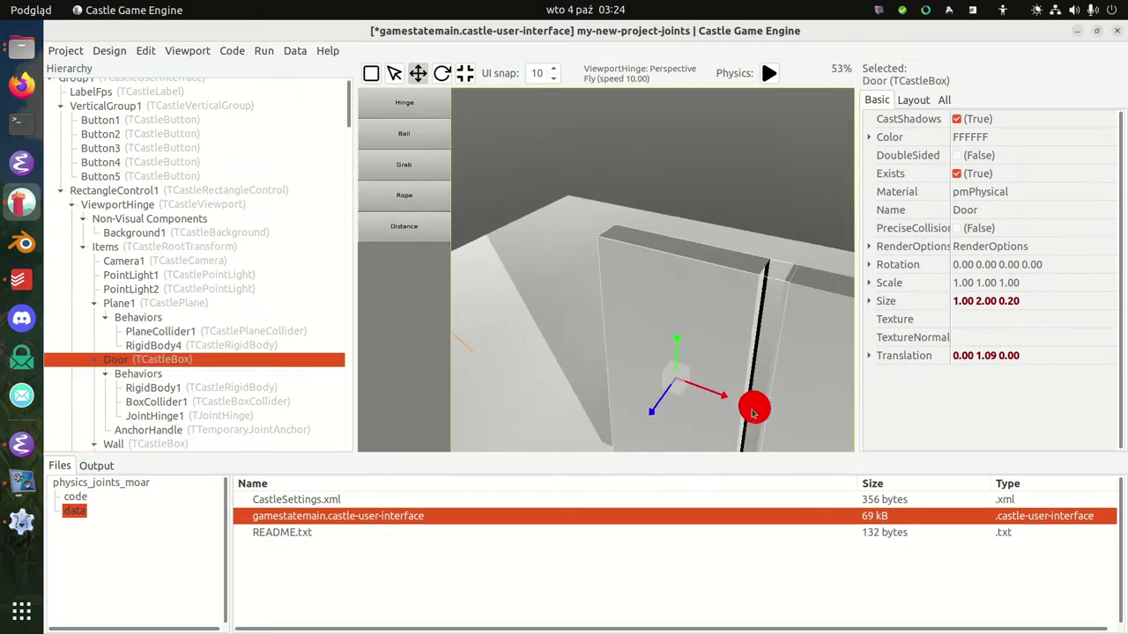
# Step: Simulate physics with the door and wall viewed from their far end to check the hinge swing, and stop it
pyautogui.moveTo(786, 346); pyautogui.dragTo(596, 261, button='right')
pyautogui.click(724, 335)
pyautogui.press('s')
pyautogui.moveTo(724, 335); pyautogui.dragTo(634, 291, button='right')
pyautogui.press('s')
pyautogui.press('w')
pyautogui.press('s')
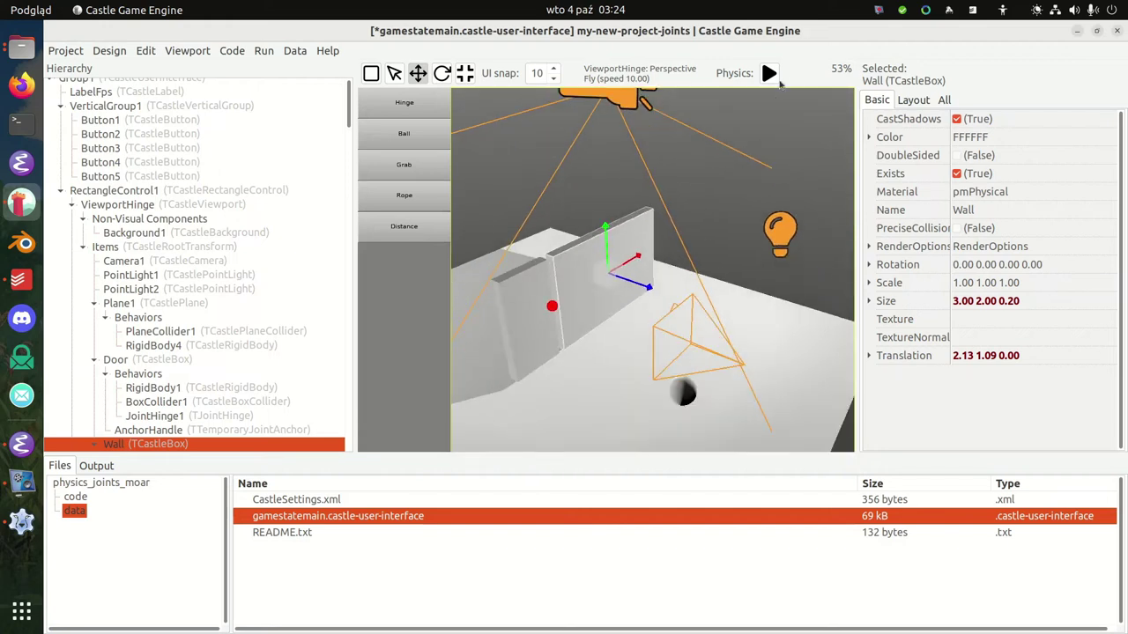
pyautogui.click(769, 73)
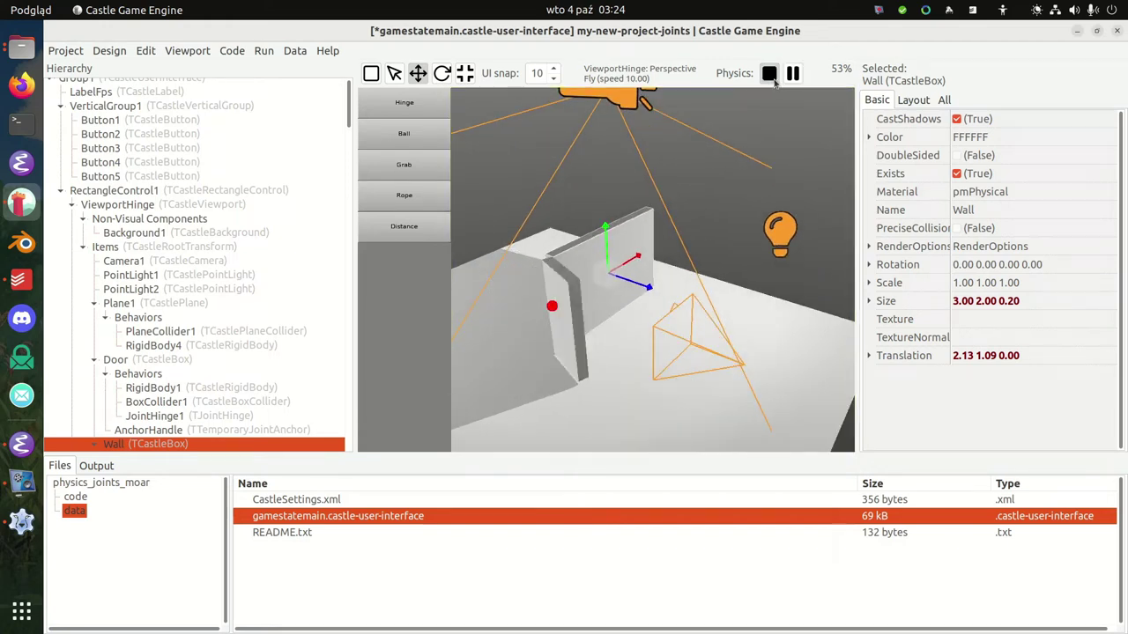
pyautogui.click(770, 73)
# Step: Move JointHinge1's anchor handle along X to about 1.98 and test the door's swing with a physics run
pyautogui.click(181, 424)
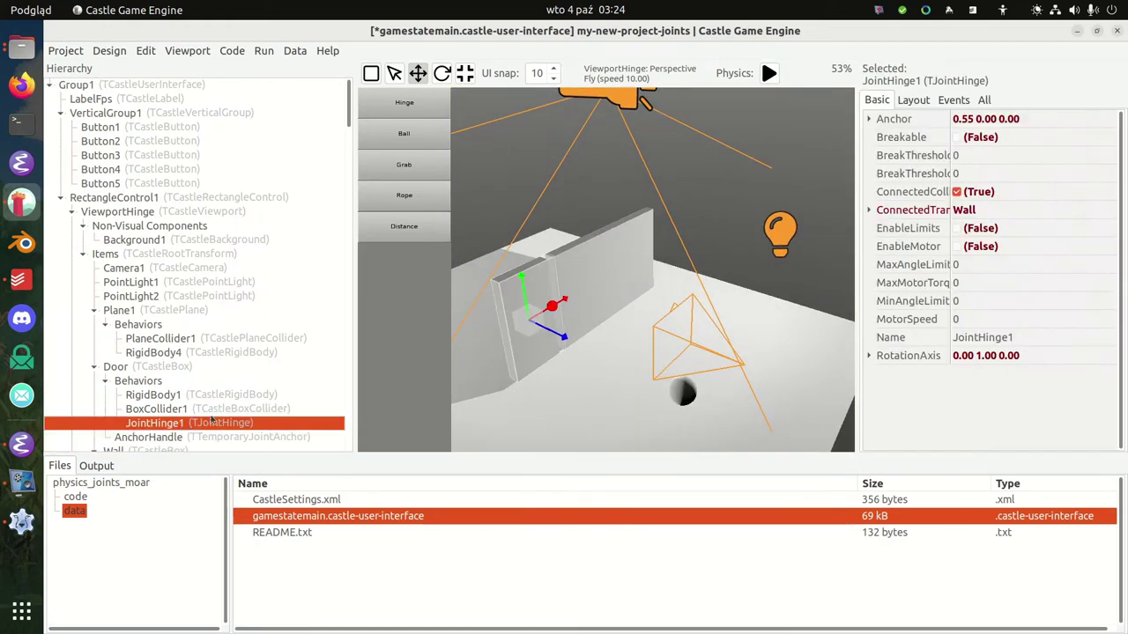
pyautogui.click(224, 438)
pyautogui.moveTo(582, 300); pyautogui.dragTo(633, 278)
pyautogui.click(769, 74)
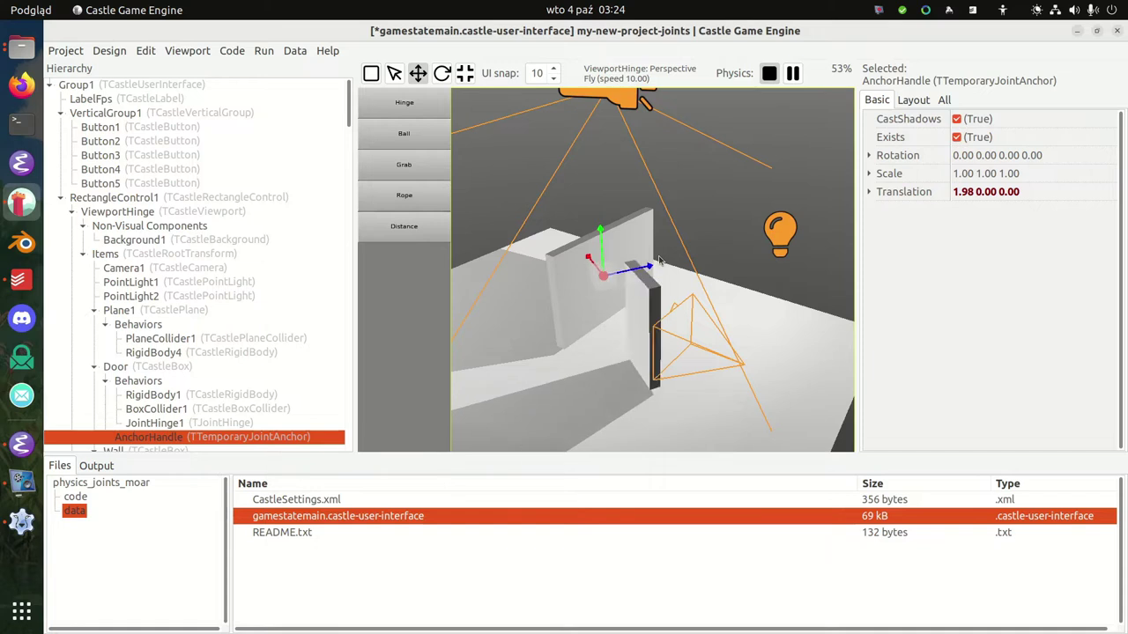
pyautogui.click(769, 73)
# Step: Make JointHinge1 breakable and test the door with a physics run
pyautogui.click(158, 421)
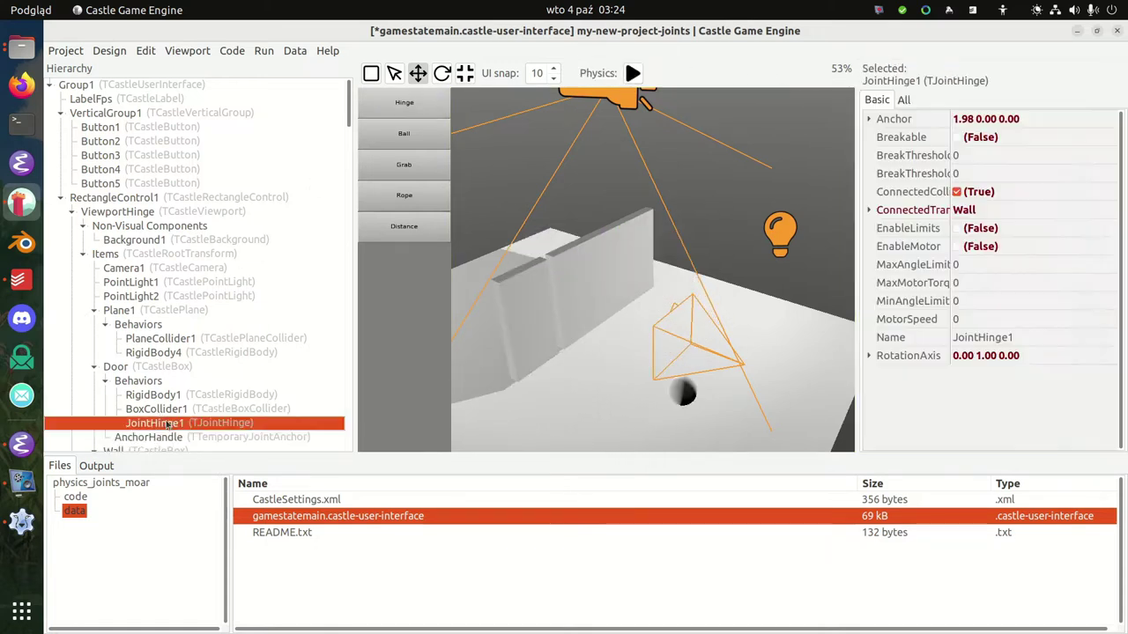
pyautogui.click(964, 139)
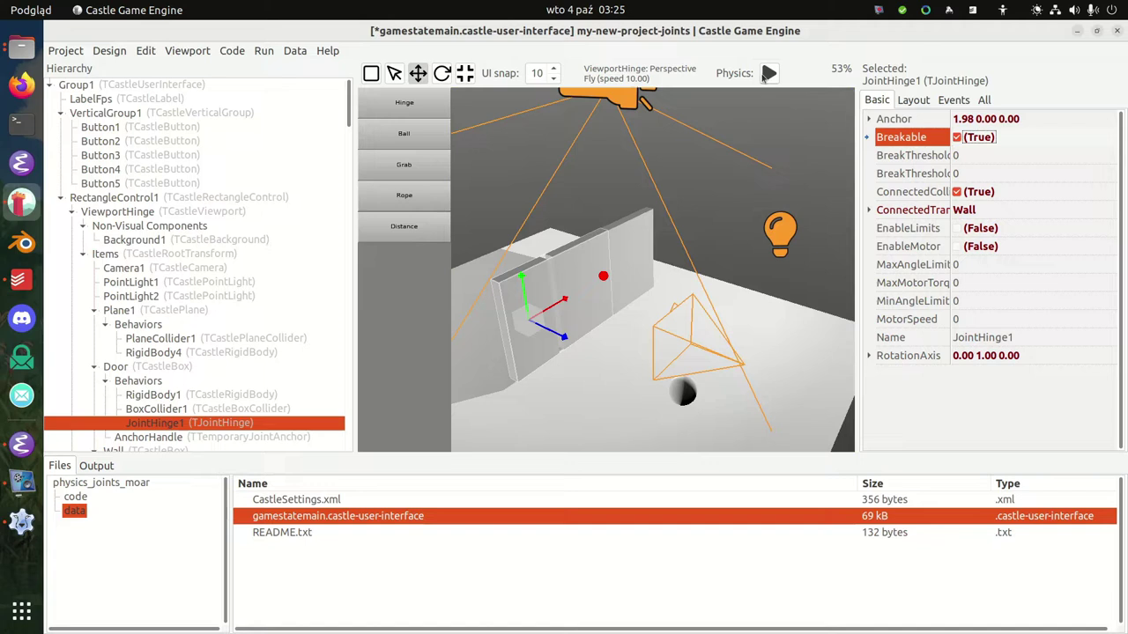
pyautogui.click(769, 73)
pyautogui.moveTo(576, 334); pyautogui.dragTo(710, 272, button='right')
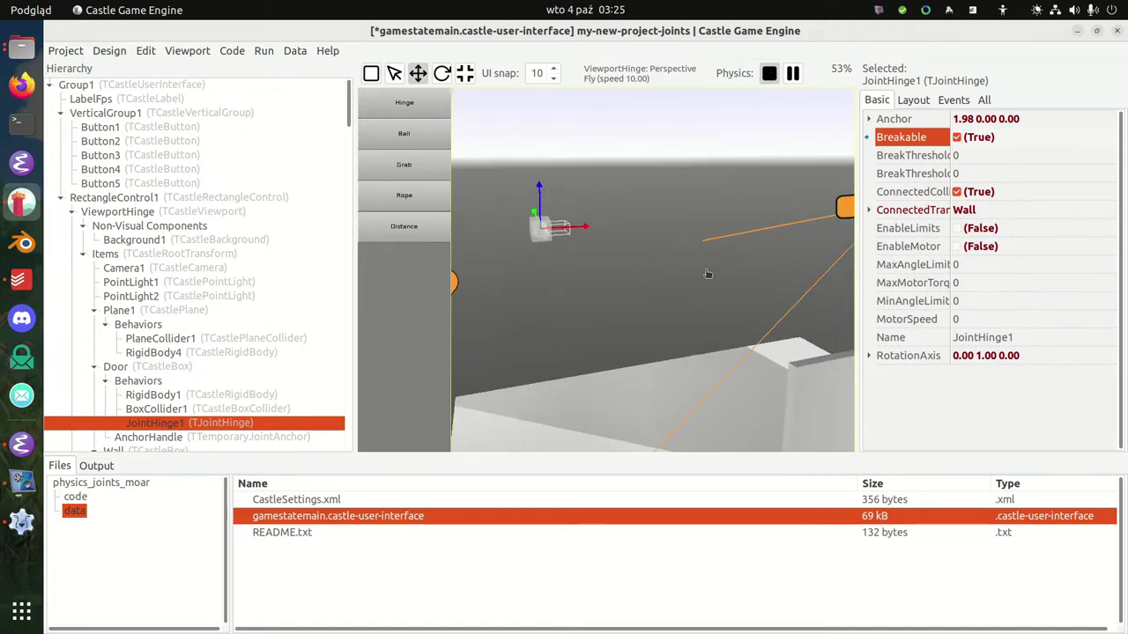
pyautogui.click(769, 73)
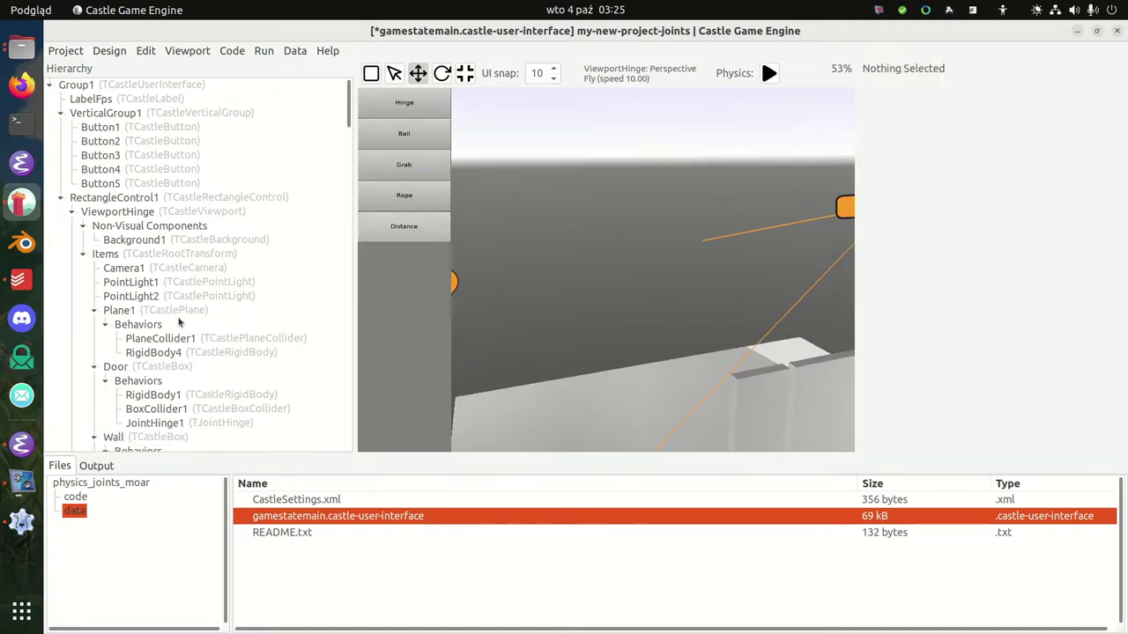
# Step: Turn off Exists for ViewportHinge and collapse its branch in the hierarchy
pyautogui.click(108, 214)
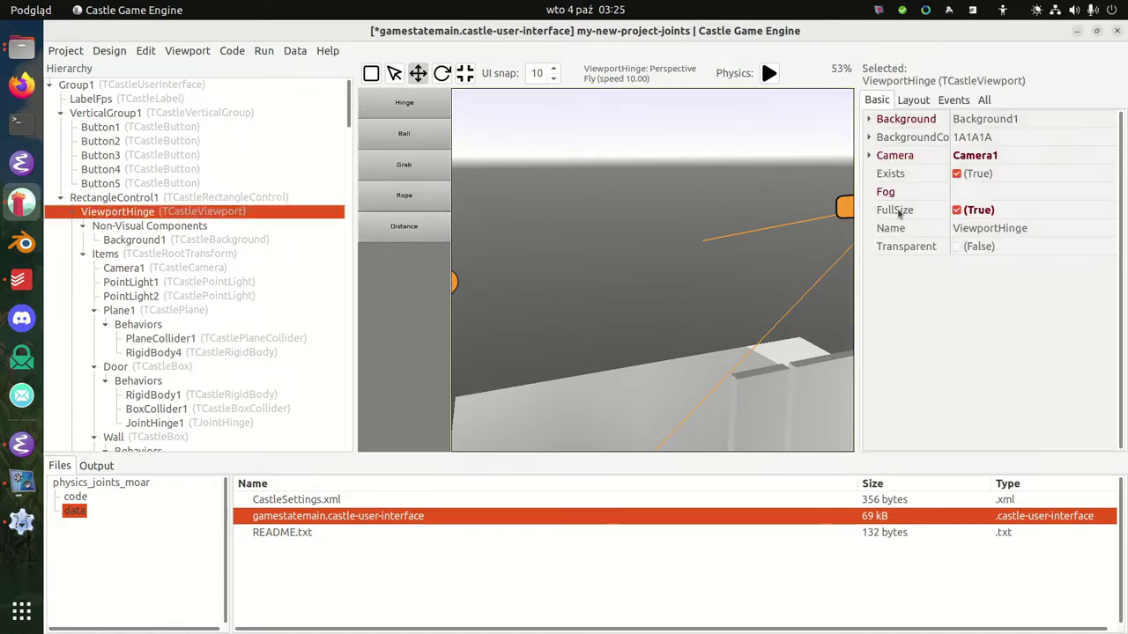
pyautogui.click(961, 177)
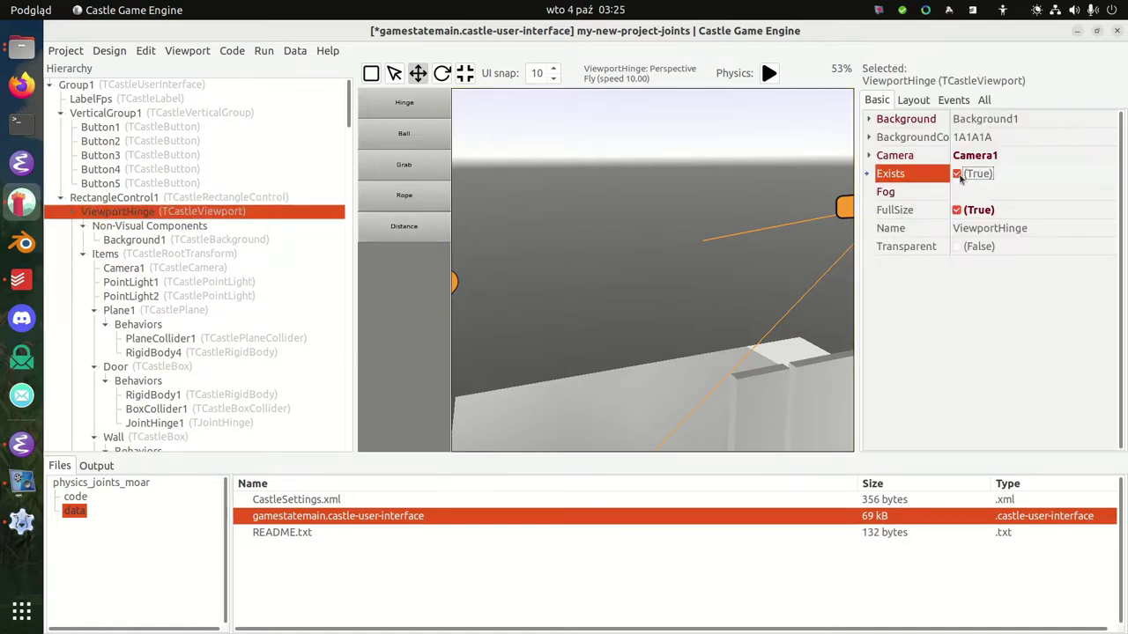
pyautogui.click(957, 174)
pyautogui.click(72, 212)
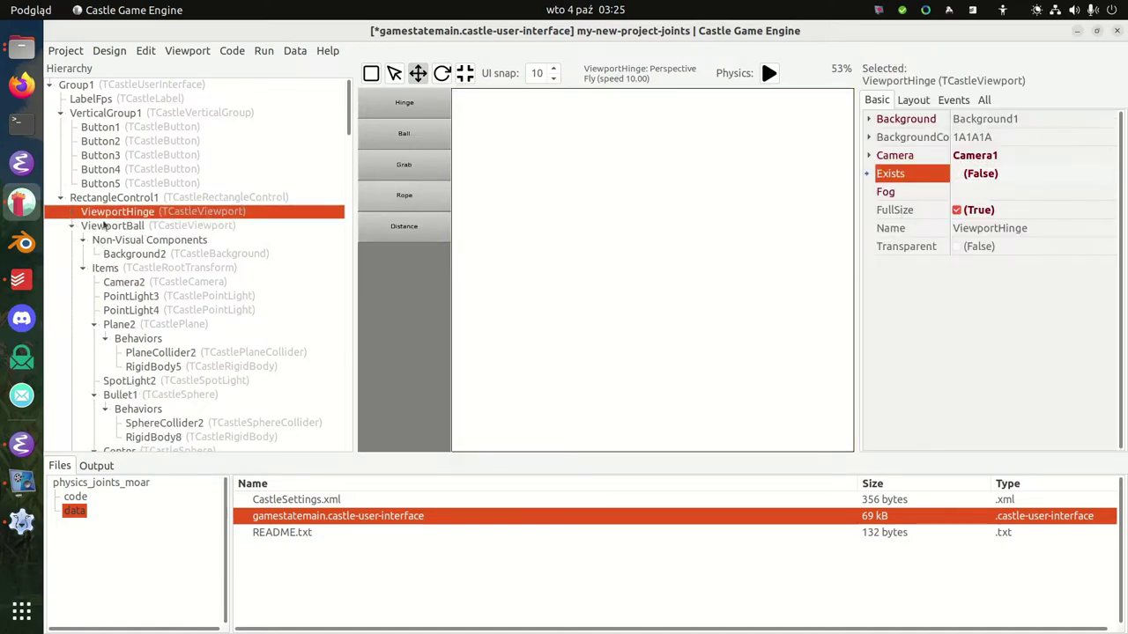
# Step: Turn on Exists for ViewportBall to display the ball joint scene
pyautogui.click(104, 226)
pyautogui.click(960, 175)
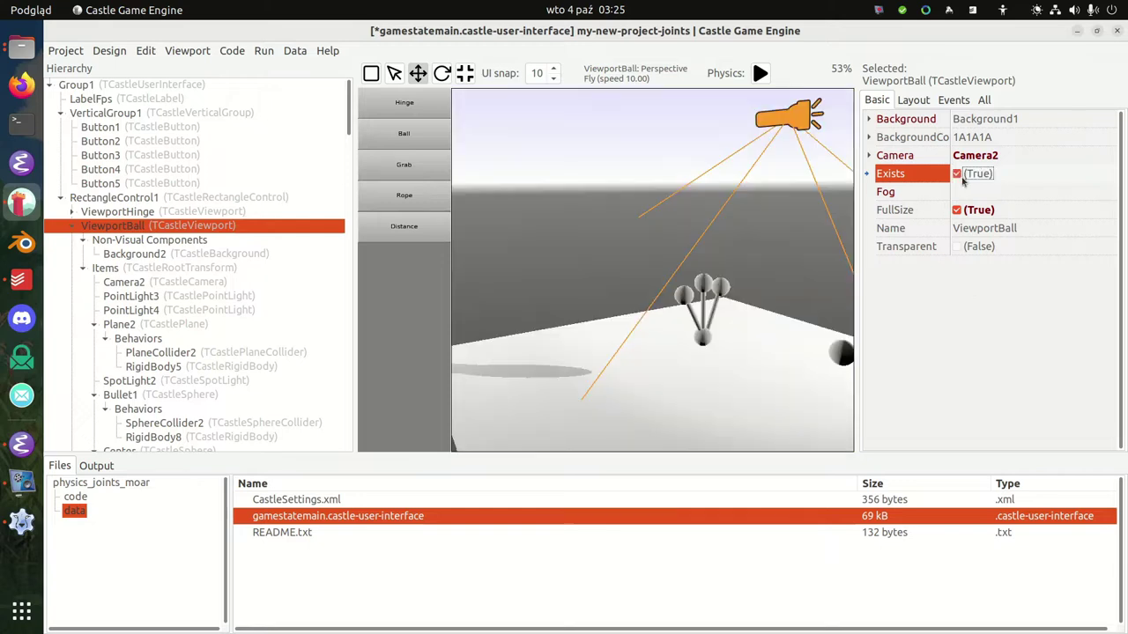
pyautogui.moveTo(653, 274); pyautogui.dragTo(683, 278, button='right')
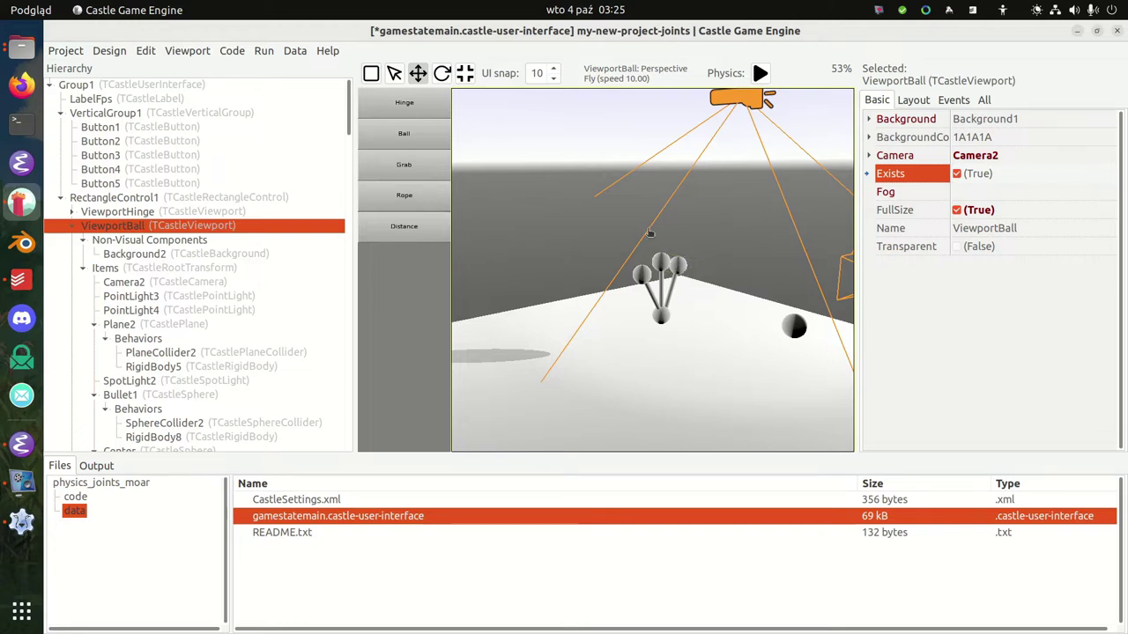
# Step: Save the design and test the ball joint scene with a physics run
pyautogui.moveTo(650, 234); pyautogui.dragTo(685, 248, button='right')
pyautogui.press('w')
pyautogui.hotkey('ctrl', 's')
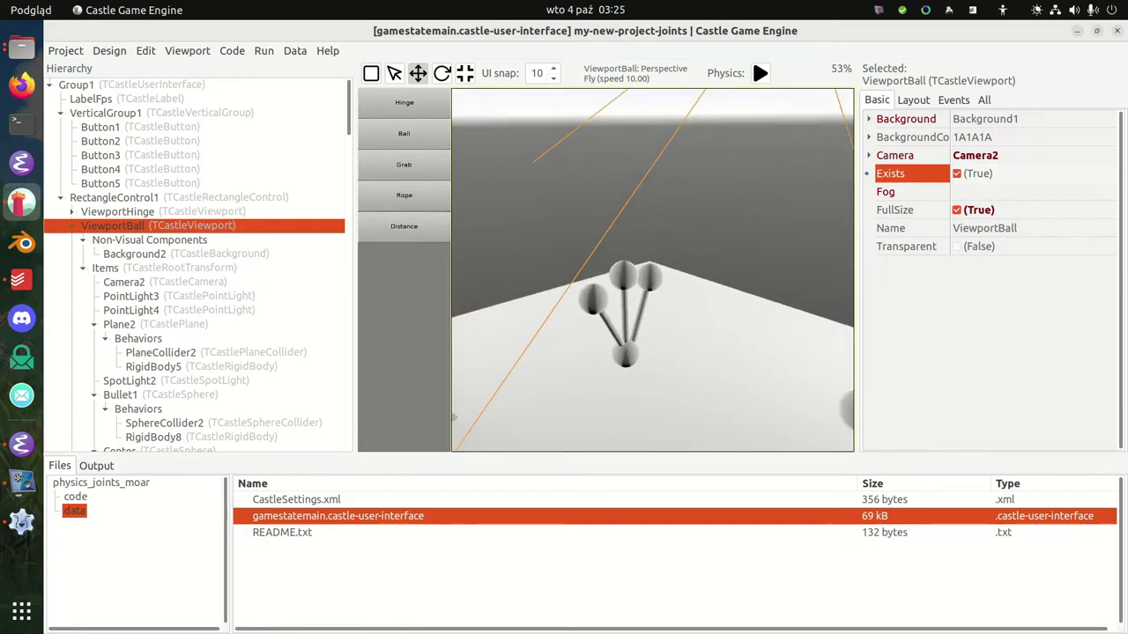
pyautogui.press('s')
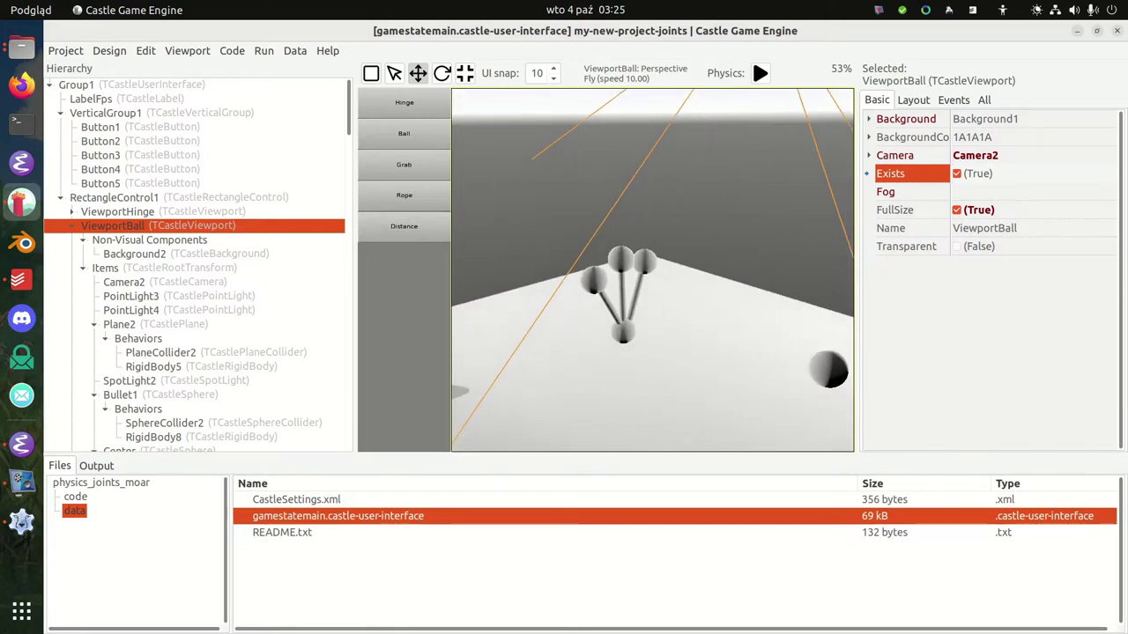
pyautogui.click(759, 74)
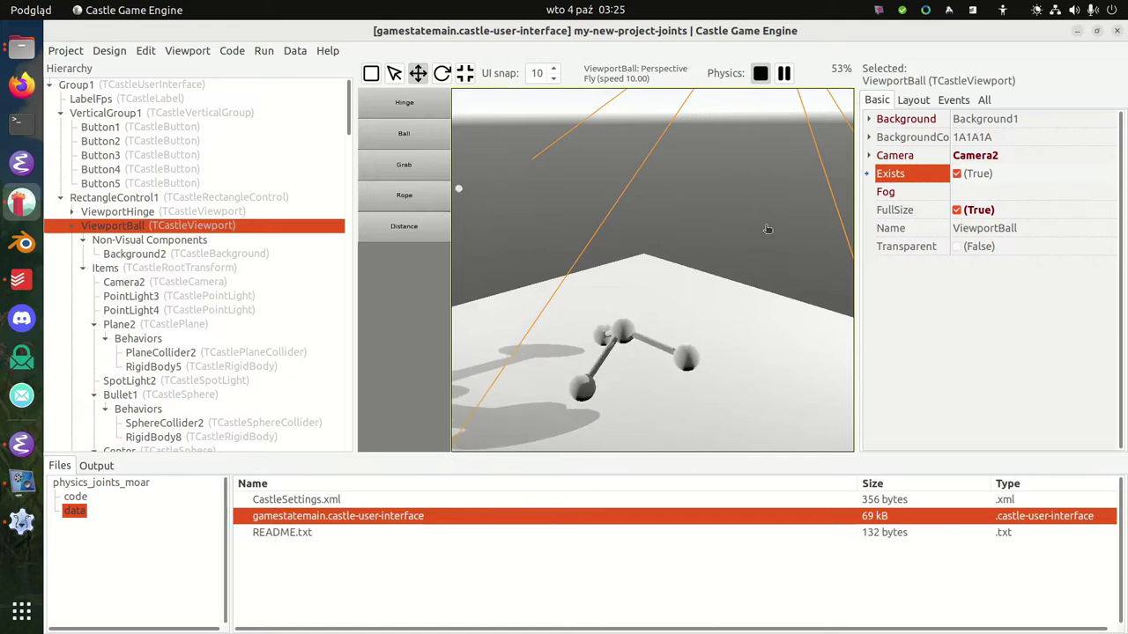
pyautogui.click(760, 74)
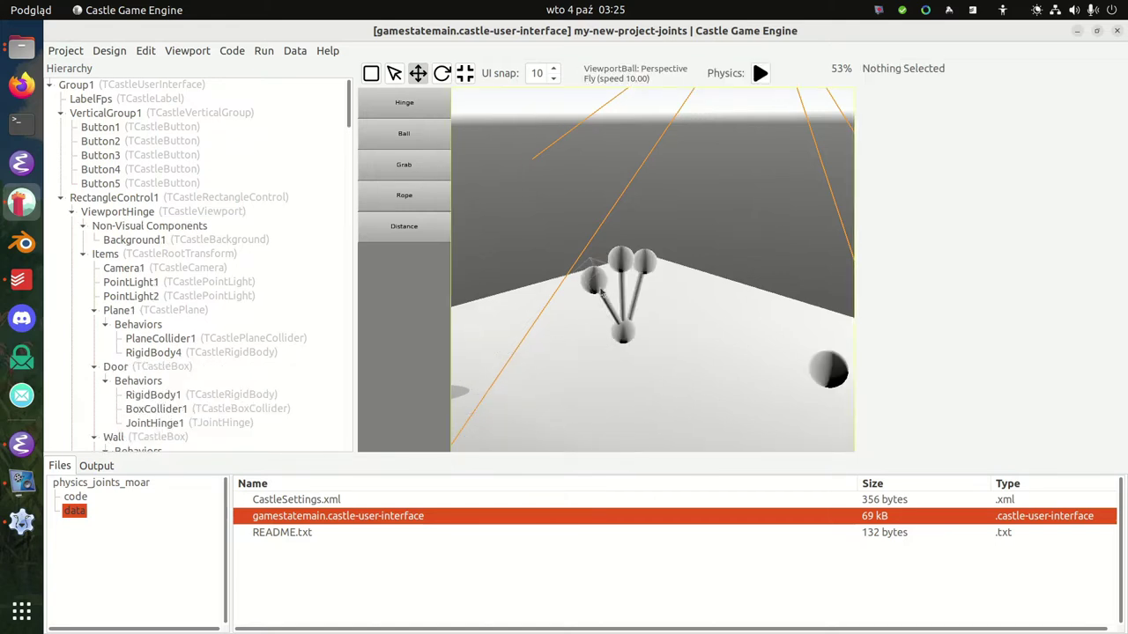
# Step: Delete the Attachment1 and Attachment2 cylinders from the ball joint scene
pyautogui.click(600, 290)
pyautogui.click(604, 300)
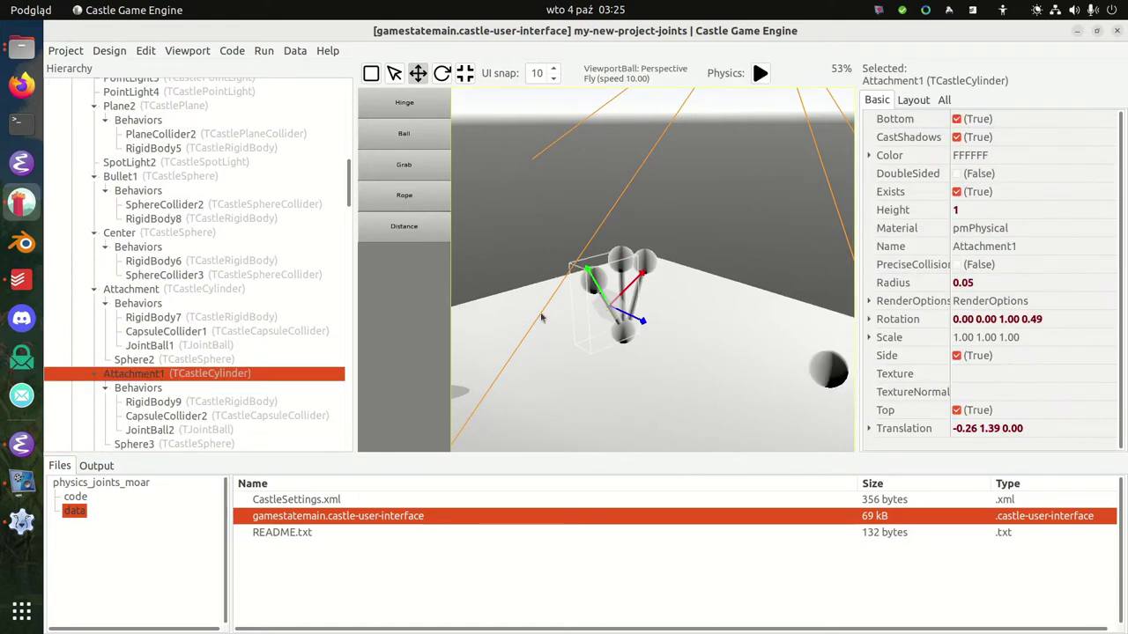
pyautogui.press('Delete')
pyautogui.click(194, 381)
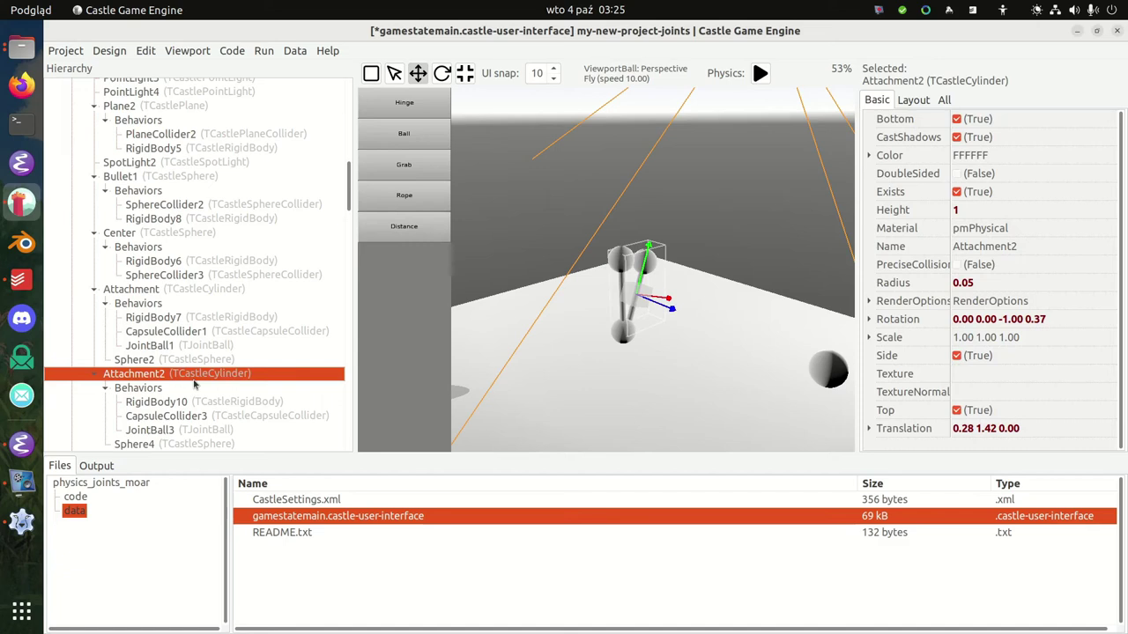
pyautogui.press('Delete')
# Step: Test the remaining Attachment's ball joint with a physics run, watching it from above
pyautogui.moveTo(599, 290); pyautogui.dragTo(573, 309, button='right')
pyautogui.press('d')
pyautogui.press('s')
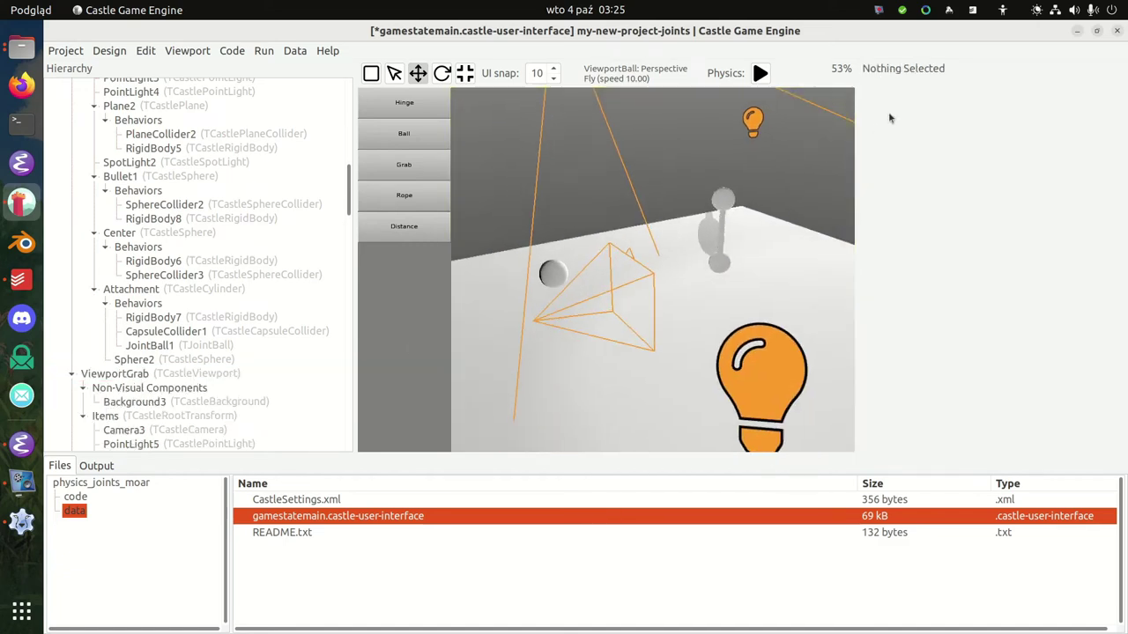
pyautogui.click(760, 72)
pyautogui.press('e')
pyautogui.moveTo(755, 202); pyautogui.dragTo(828, 273, button='right')
pyautogui.press('a')
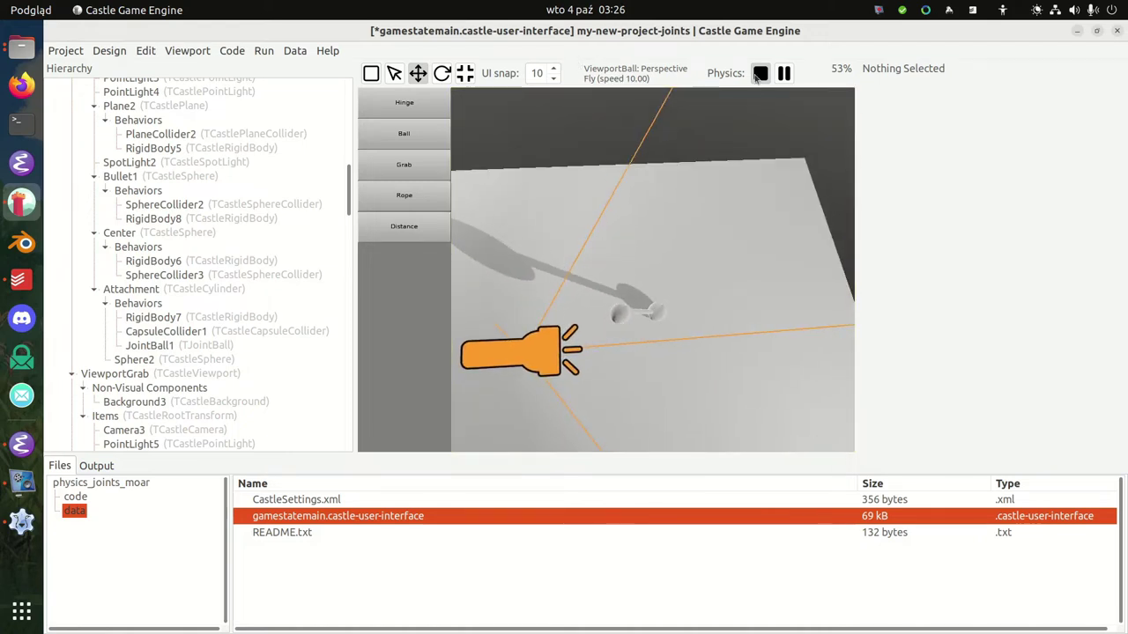
pyautogui.click(758, 76)
# Step: Repeat the physics run and watch the single ball joint up close, stopping the simulation at the end
pyautogui.click(762, 76)
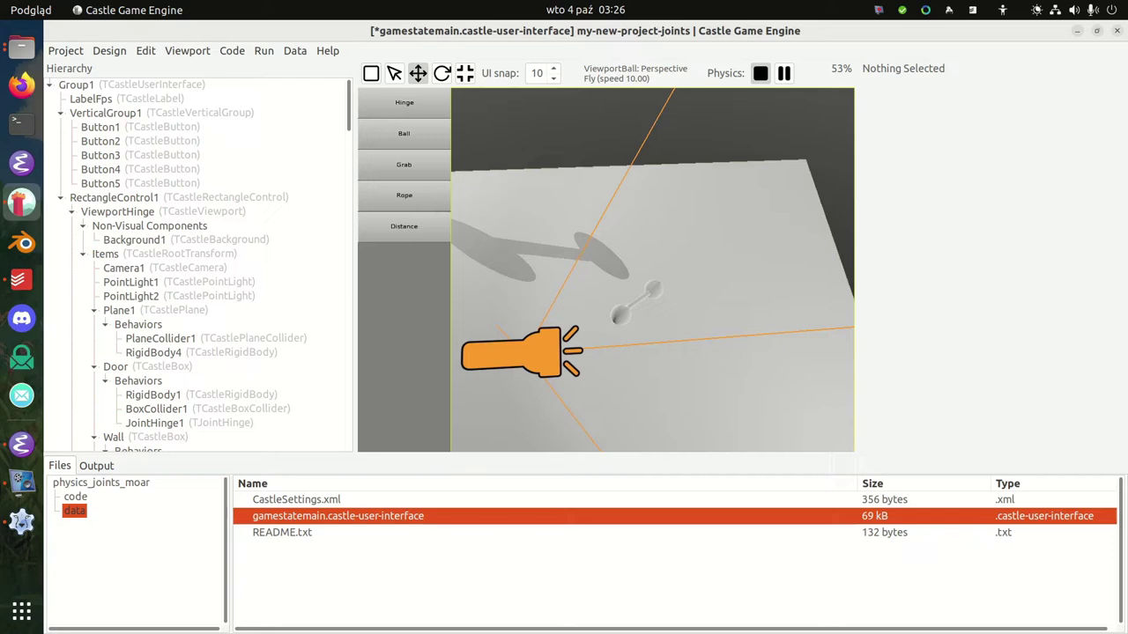
pyautogui.moveTo(652, 270); pyautogui.dragTo(696, 216, button='right')
pyautogui.press('w')
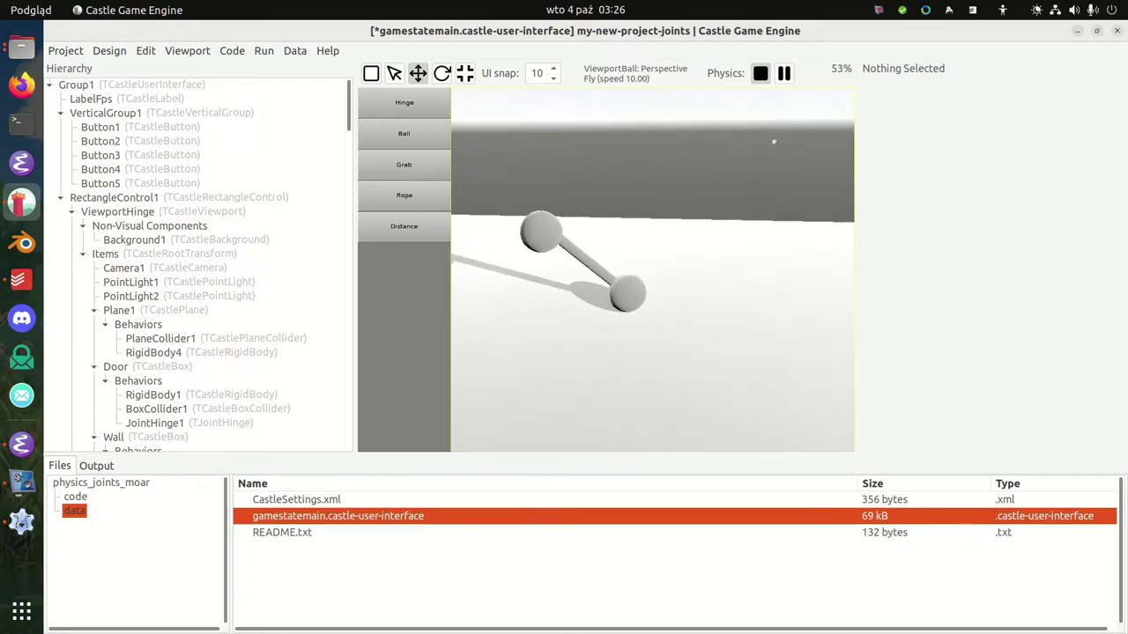
pyautogui.moveTo(774, 141); pyautogui.dragTo(783, 114, button='right')
pyautogui.press('s')
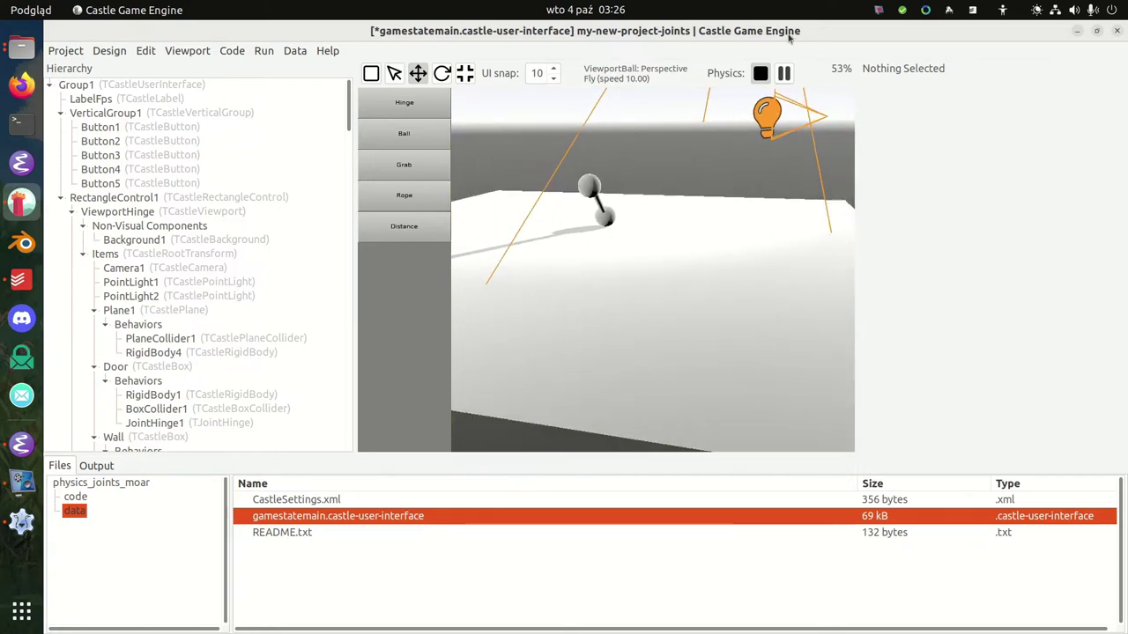
pyautogui.click(760, 74)
# Step: Collapse the ViewportHinge and ViewportBall branches in the hierarchy and turn off Exists for ViewportBall
pyautogui.click(73, 212)
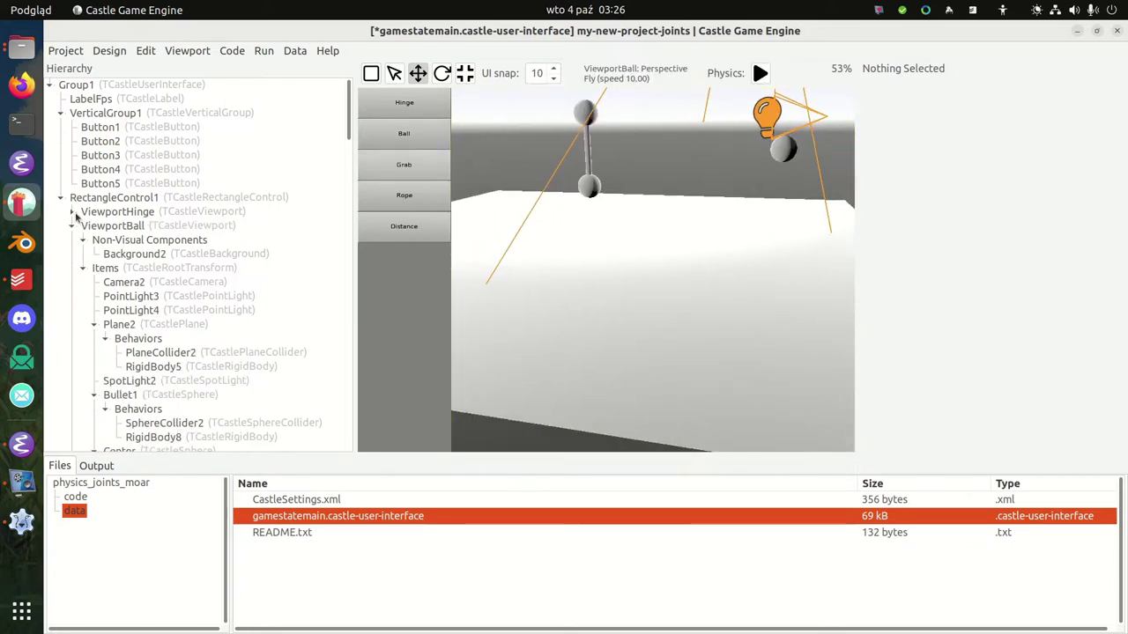
pyautogui.click(72, 226)
pyautogui.click(105, 228)
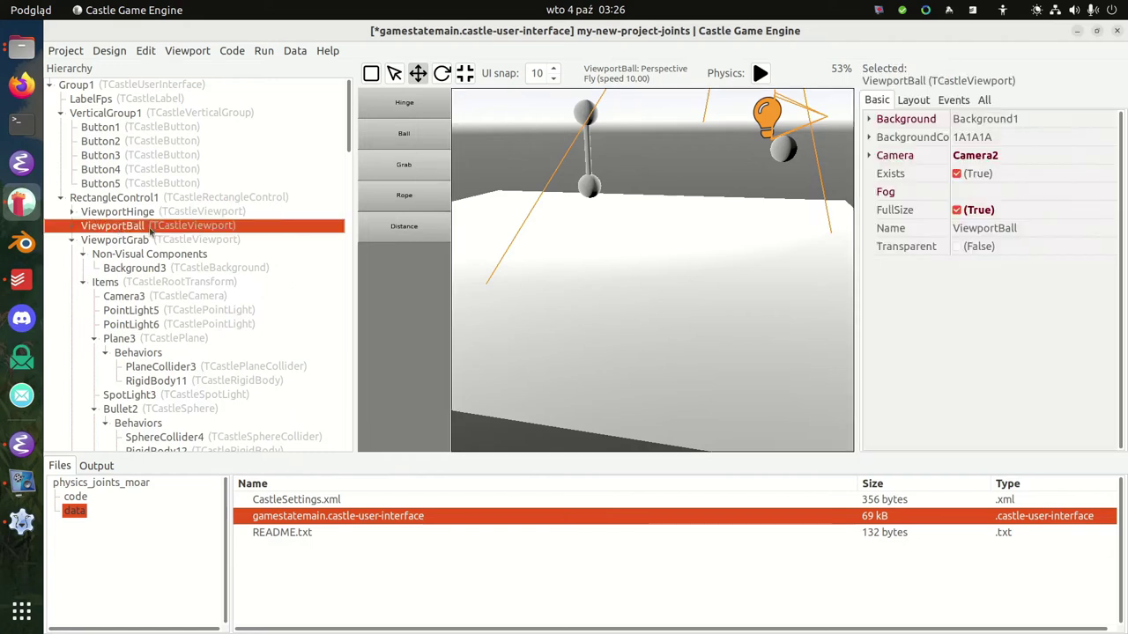
pyautogui.click(957, 173)
# Step: Turn on Exists for ViewportGrab to display the grab joint scene
pyautogui.click(173, 254)
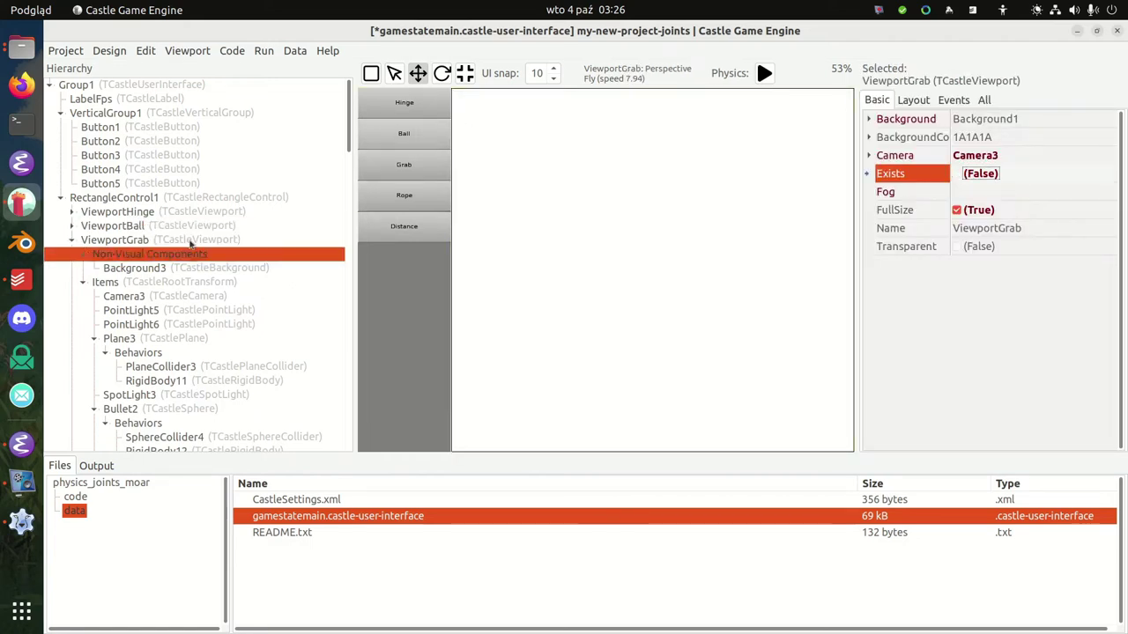
pyautogui.click(190, 241)
pyautogui.click(957, 174)
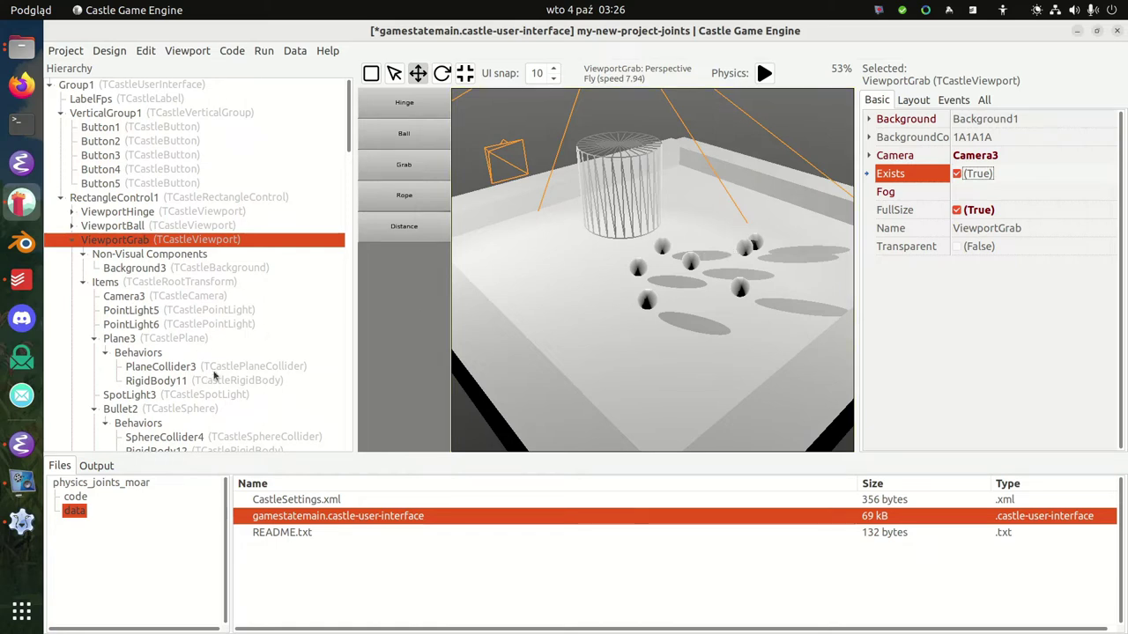
# Step: Select JointGrab1 under Cylinder1's behaviors and examine its WorldPoint property
pyautogui.scroll(-4, 201, 418)
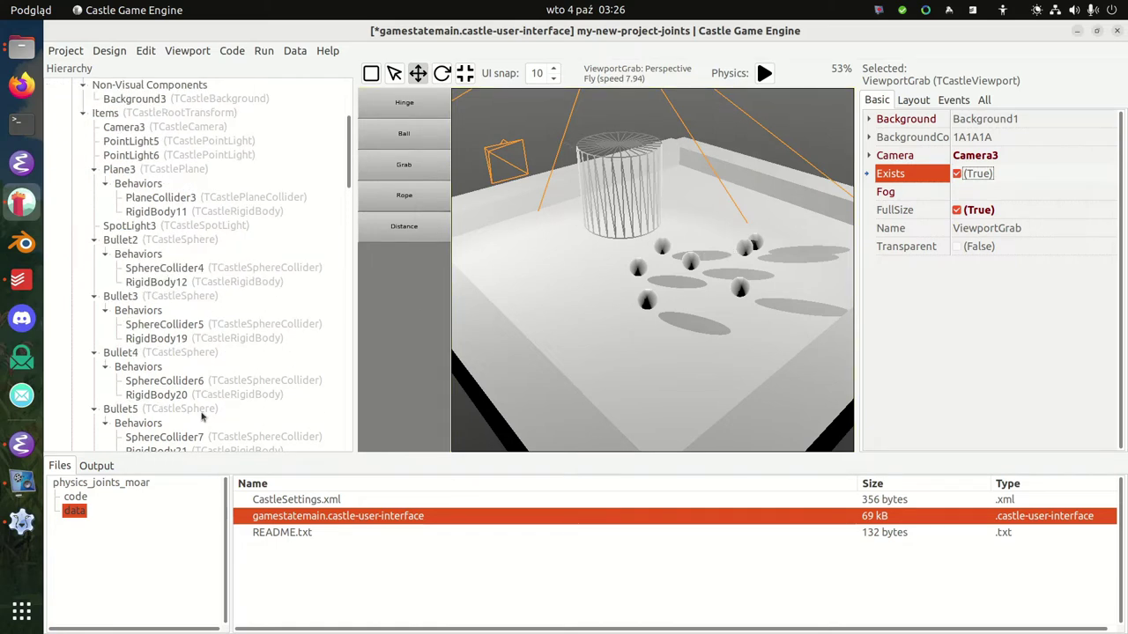
pyautogui.scroll(-15, 210, 408)
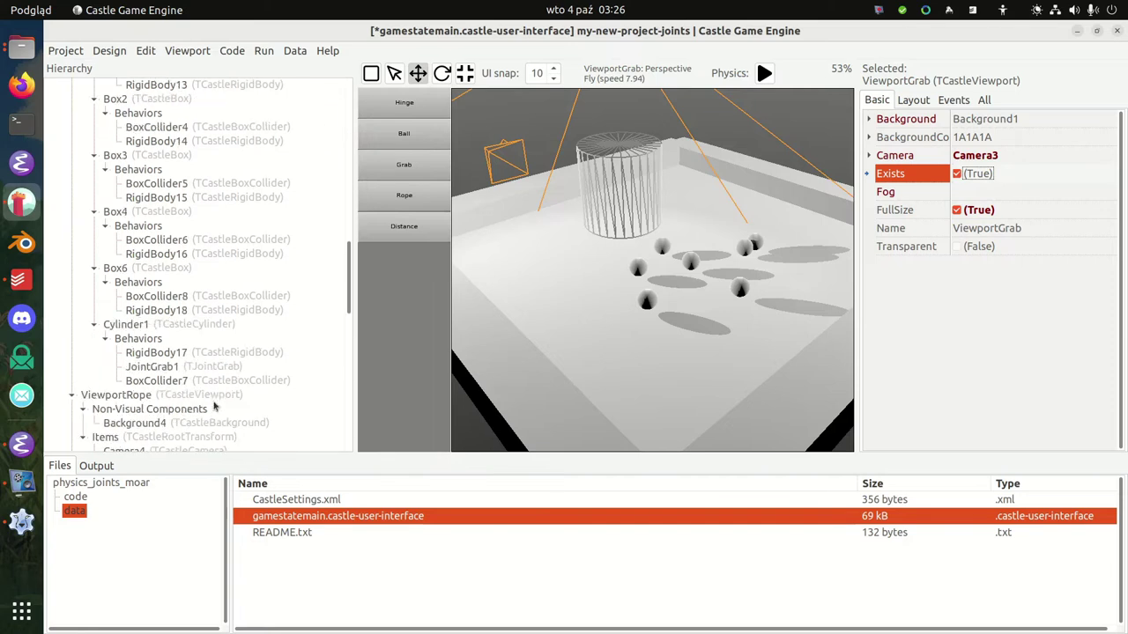
pyautogui.click(152, 367)
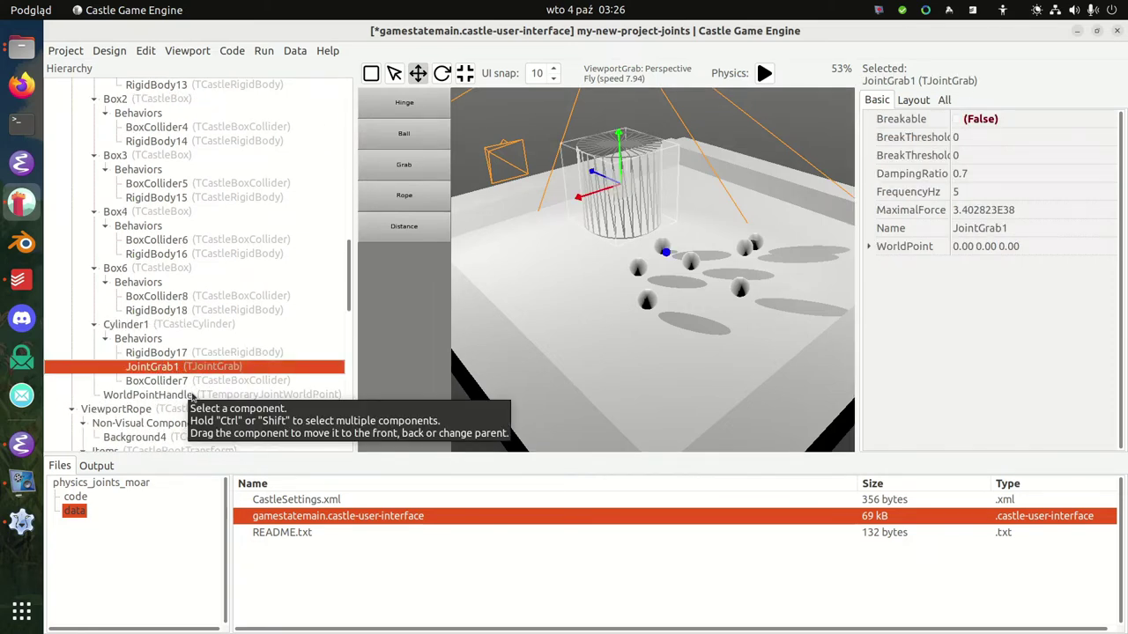
pyautogui.click(1034, 251)
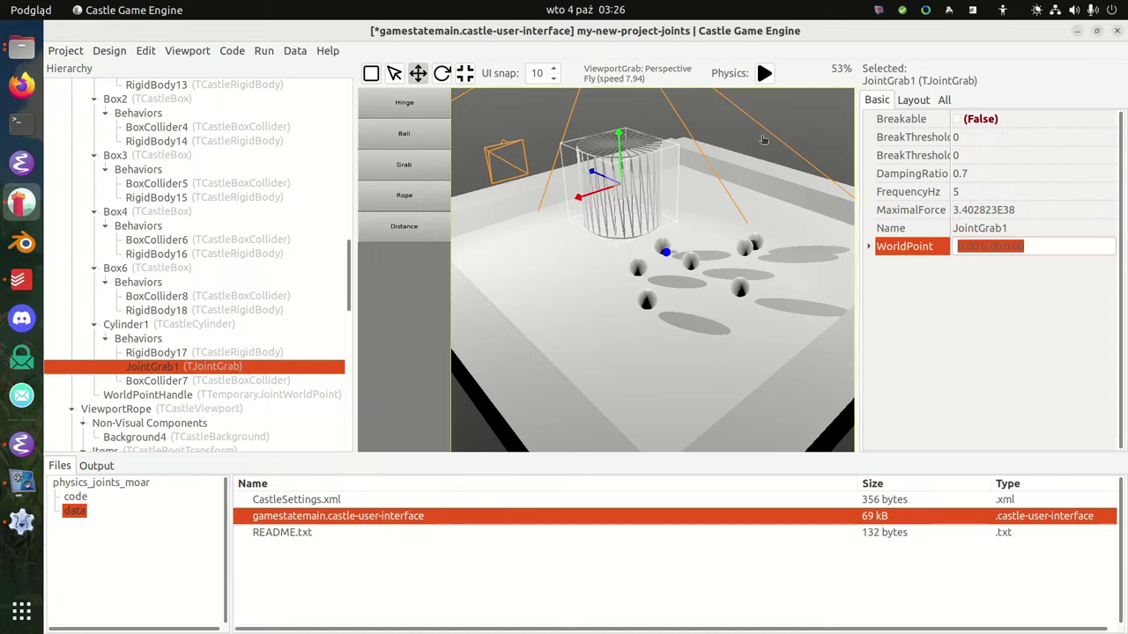
# Step: Run physics and move JointGrab1's world point handle to about 2.03, 0, -1.71 to pull the cylinder, stopping the simulation at the end
pyautogui.click(766, 74)
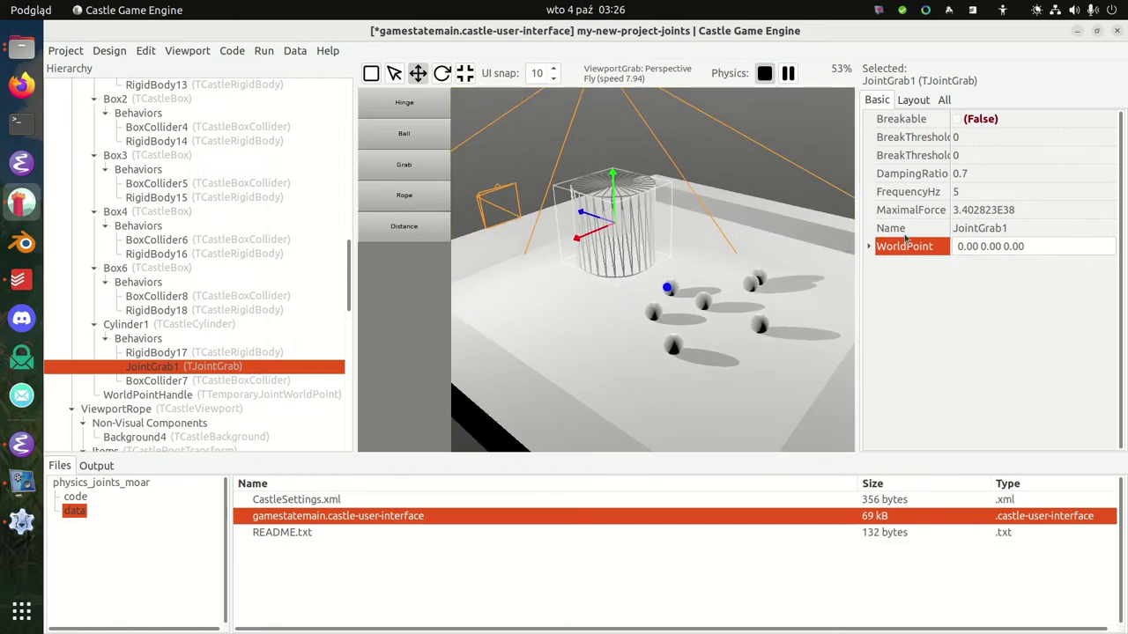
pyautogui.click(667, 289)
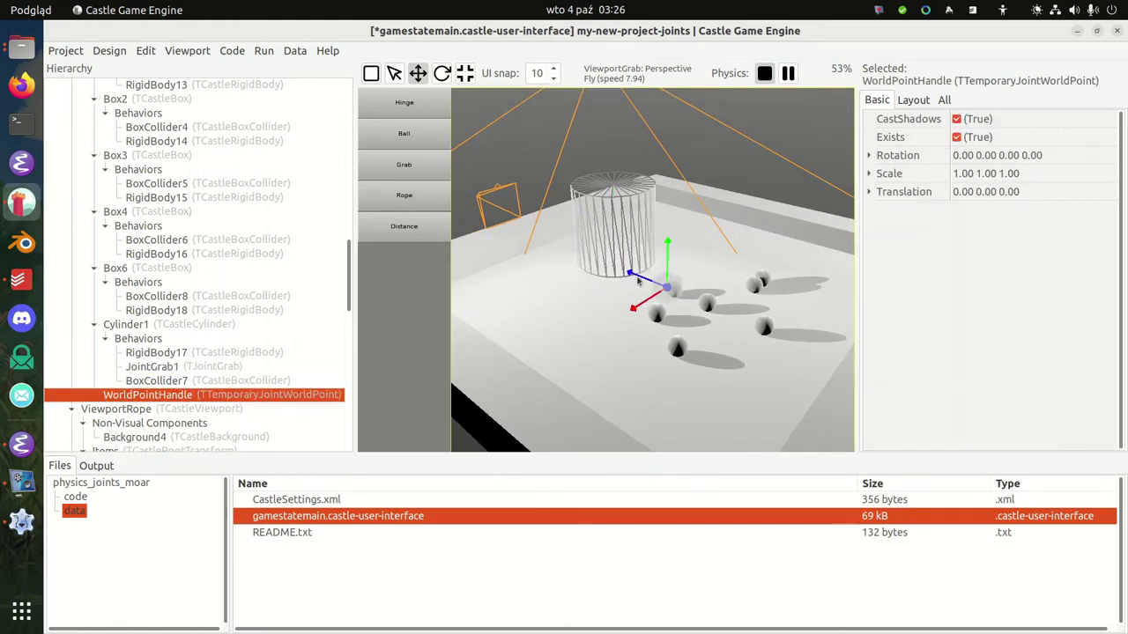
pyautogui.moveTo(637, 280); pyautogui.dragTo(627, 380)
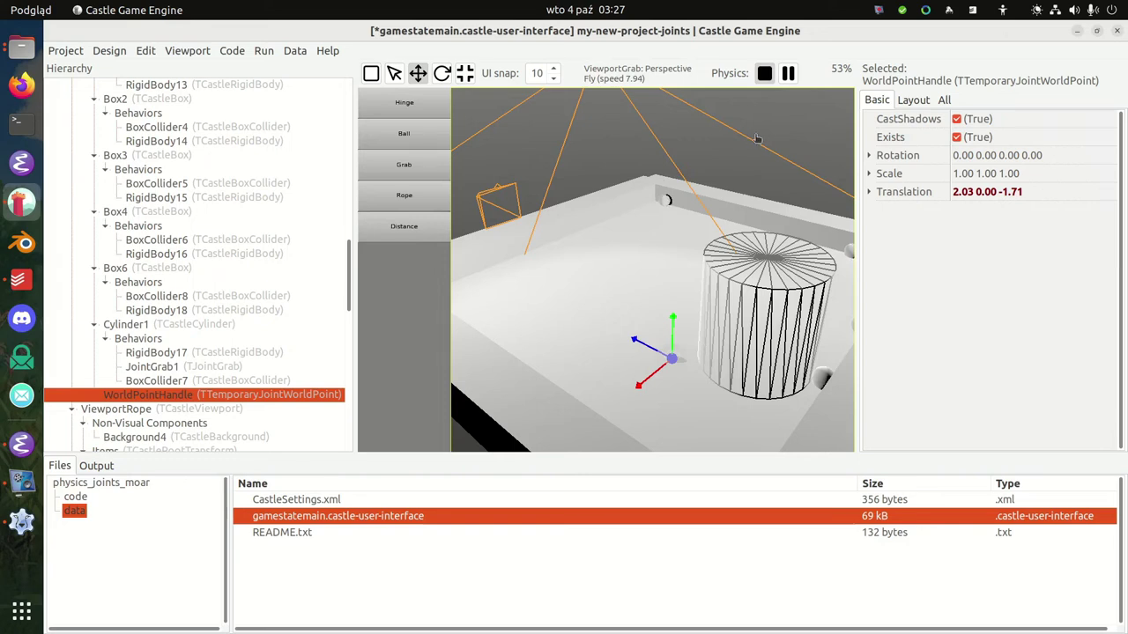
pyautogui.click(765, 75)
# Step: Turn off Exists for ViewportGrab and collapse the ViewportHinge, ViewportBall and ViewportGrab branches in the hierarchy
pyautogui.click(71, 211)
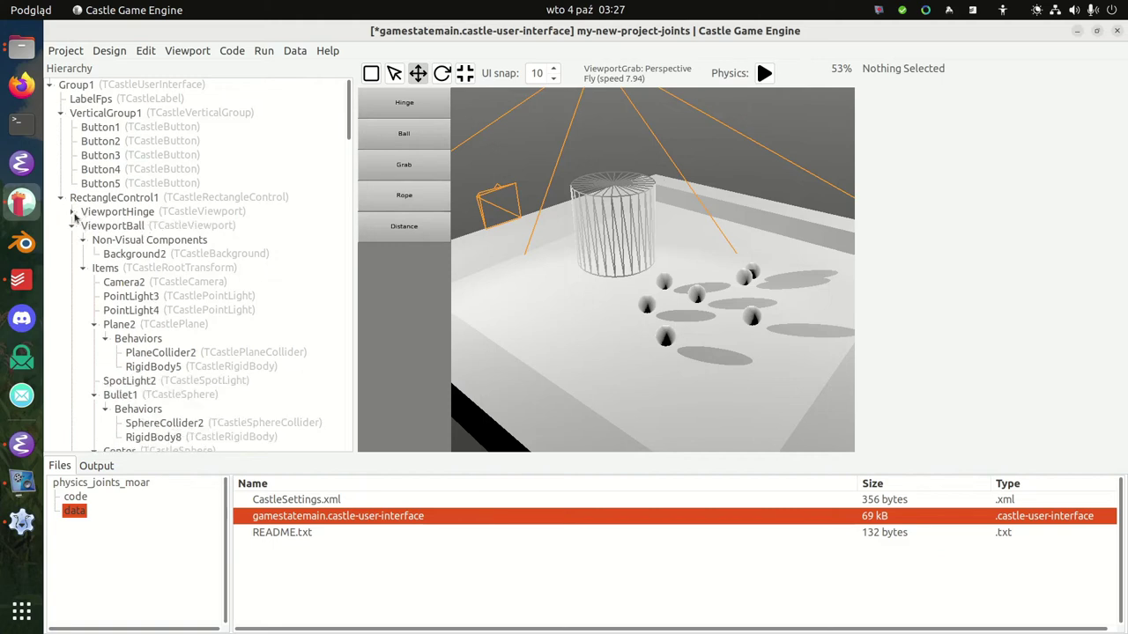
pyautogui.click(71, 226)
pyautogui.click(146, 241)
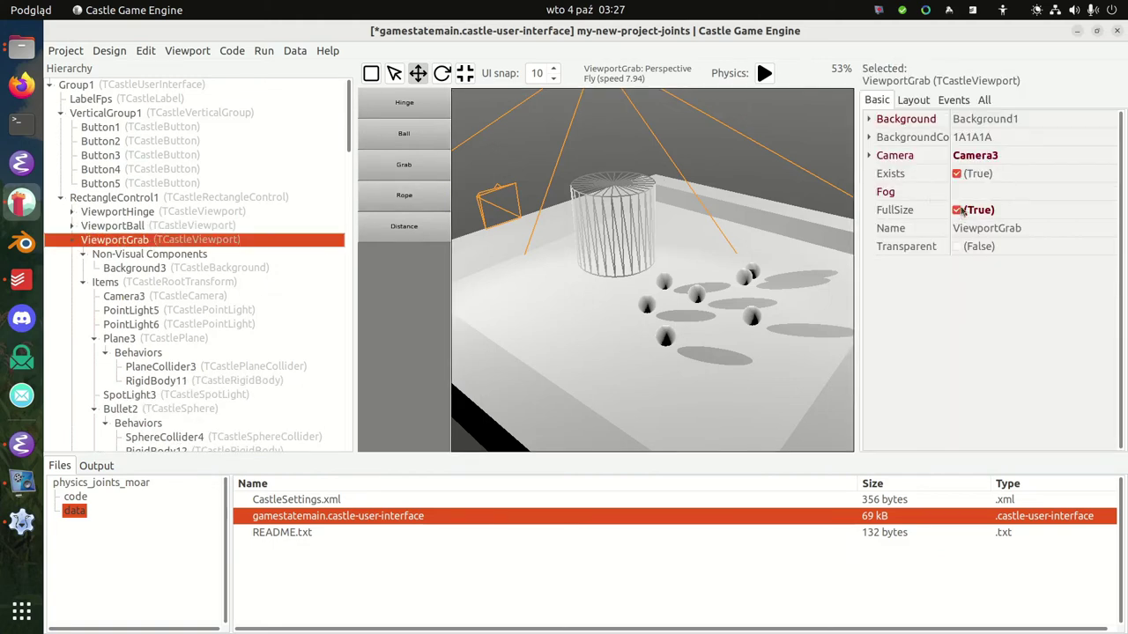
pyautogui.click(956, 174)
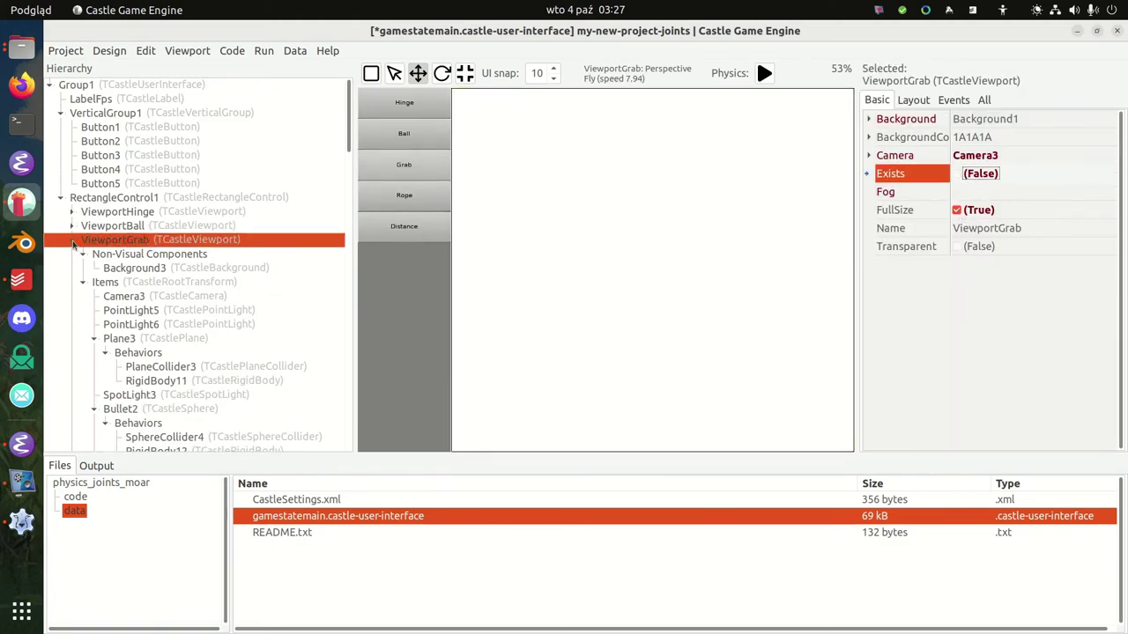
pyautogui.click(72, 240)
# Step: Turn on Exists for ViewportRope to display the rope joint scene
pyautogui.click(138, 253)
pyautogui.click(957, 173)
pyautogui.click(957, 174)
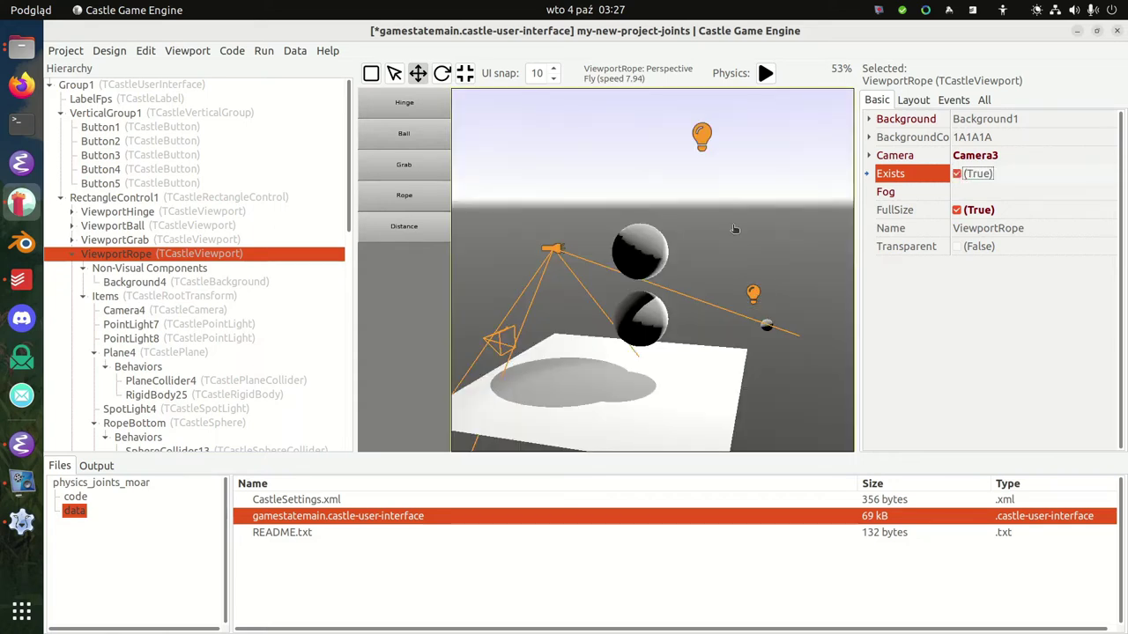
pyautogui.moveTo(765, 221); pyautogui.dragTo(607, 272, button='right')
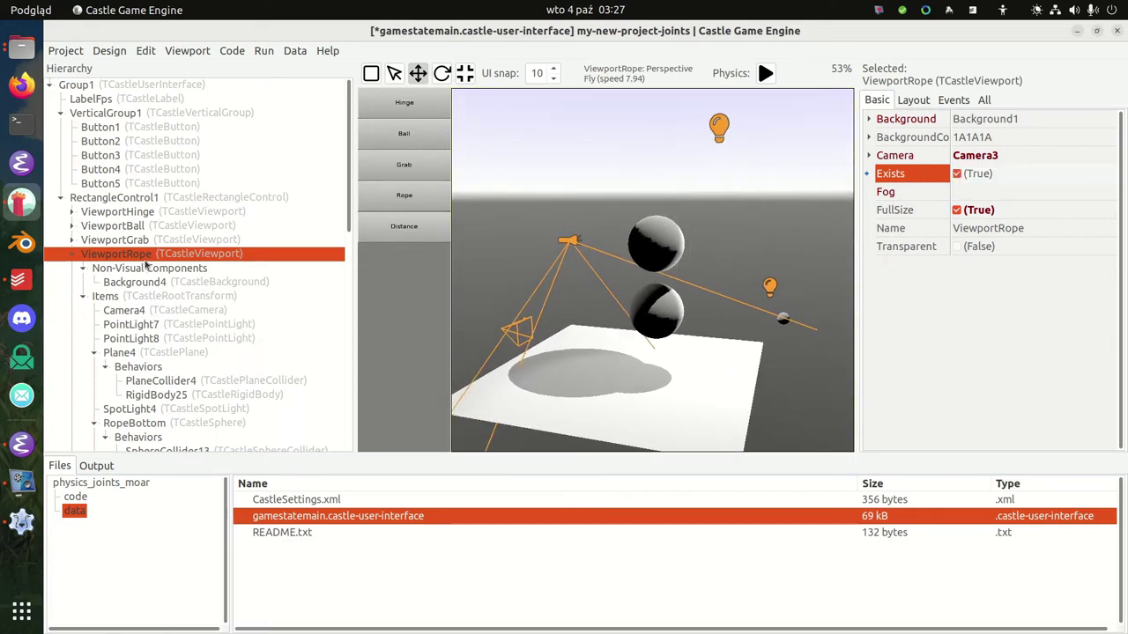
pyautogui.click(146, 256)
pyautogui.click(131, 259)
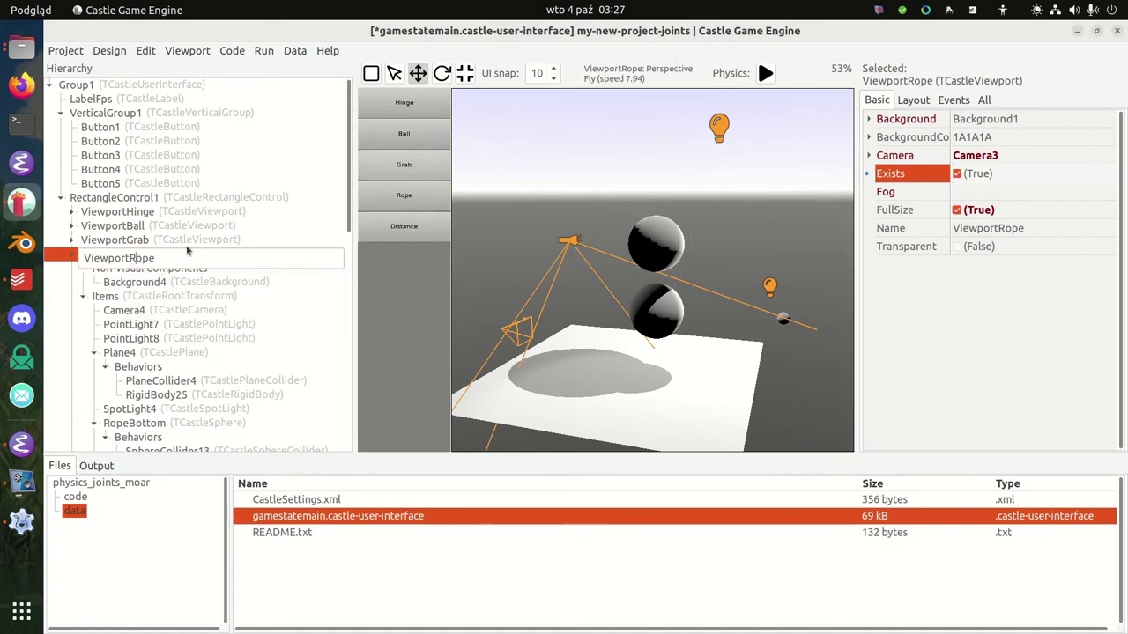
pyautogui.click(510, 295)
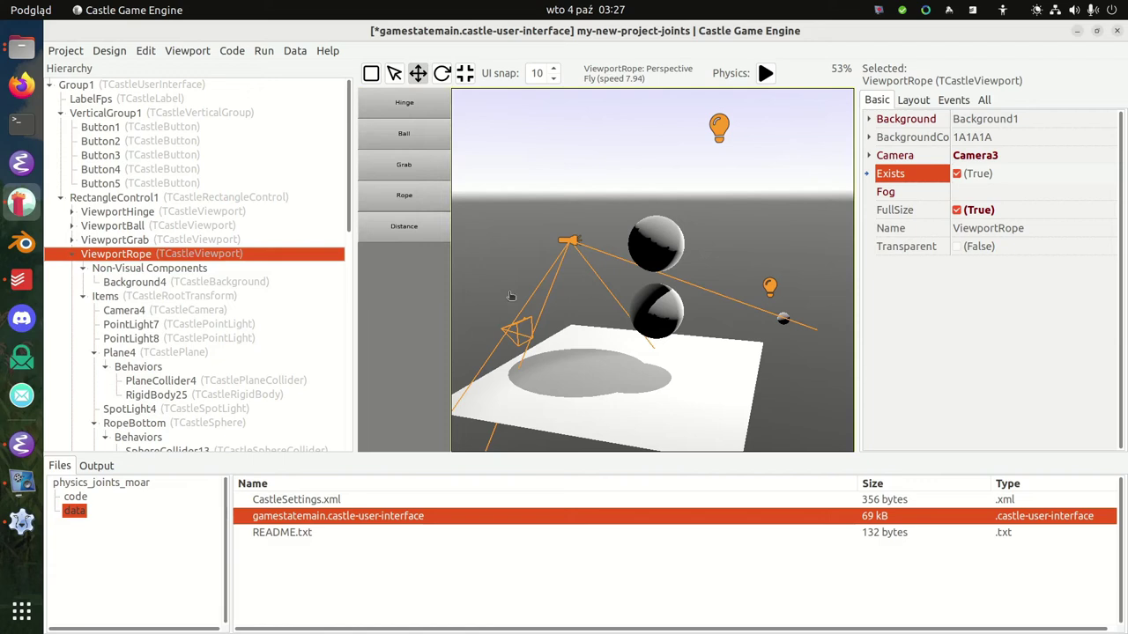
# Step: Examine the RopeTop and RopeBottom spheres and the Distance property of JointRope1
pyautogui.click(656, 251)
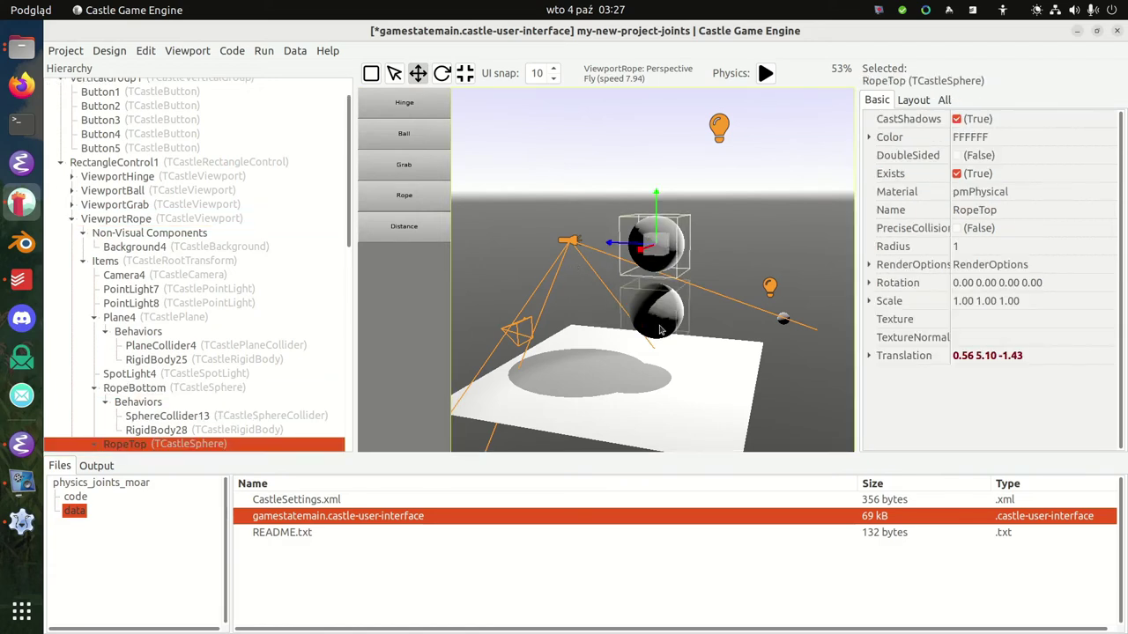
pyautogui.click(659, 330)
pyautogui.scroll(-1, 247, 403)
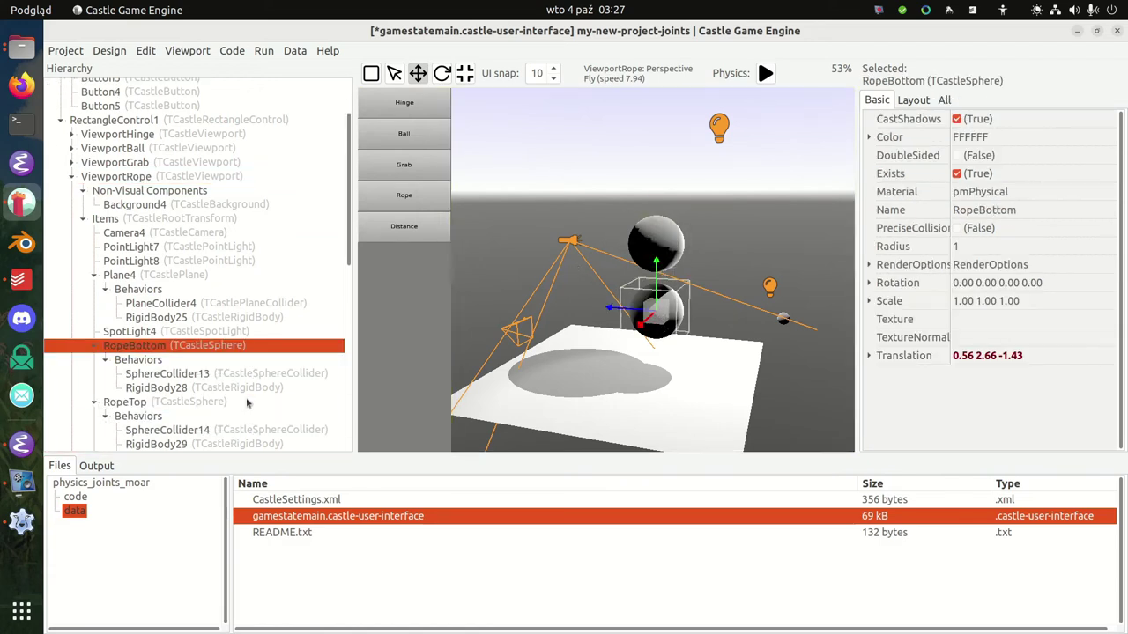
pyautogui.scroll(-1, 247, 403)
pyautogui.click(216, 420)
pyautogui.click(981, 248)
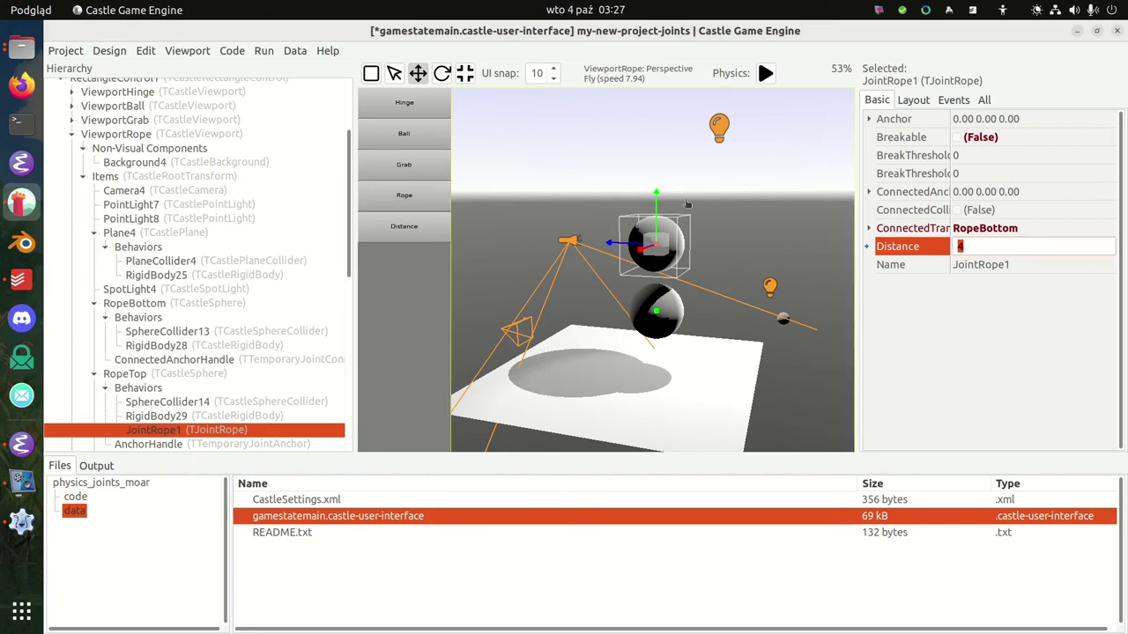
# Step: Examine the RopeBottom and RopeTop spheres, then the rigid body settings of RopeTop and Bullet100
pyautogui.click(671, 329)
pyautogui.click(670, 251)
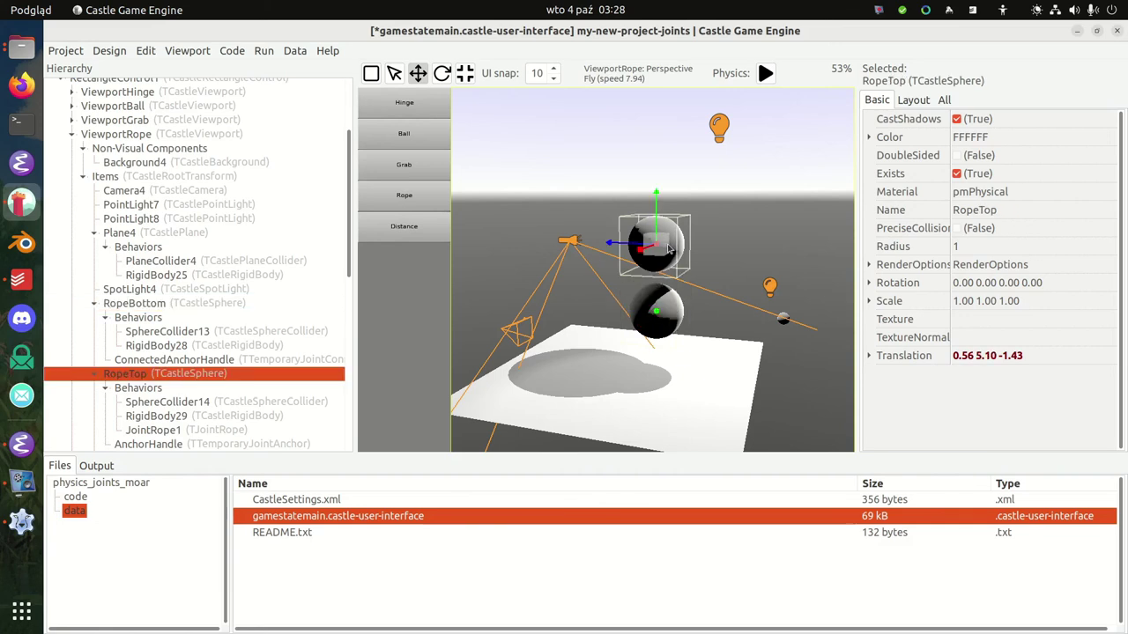
pyautogui.click(199, 416)
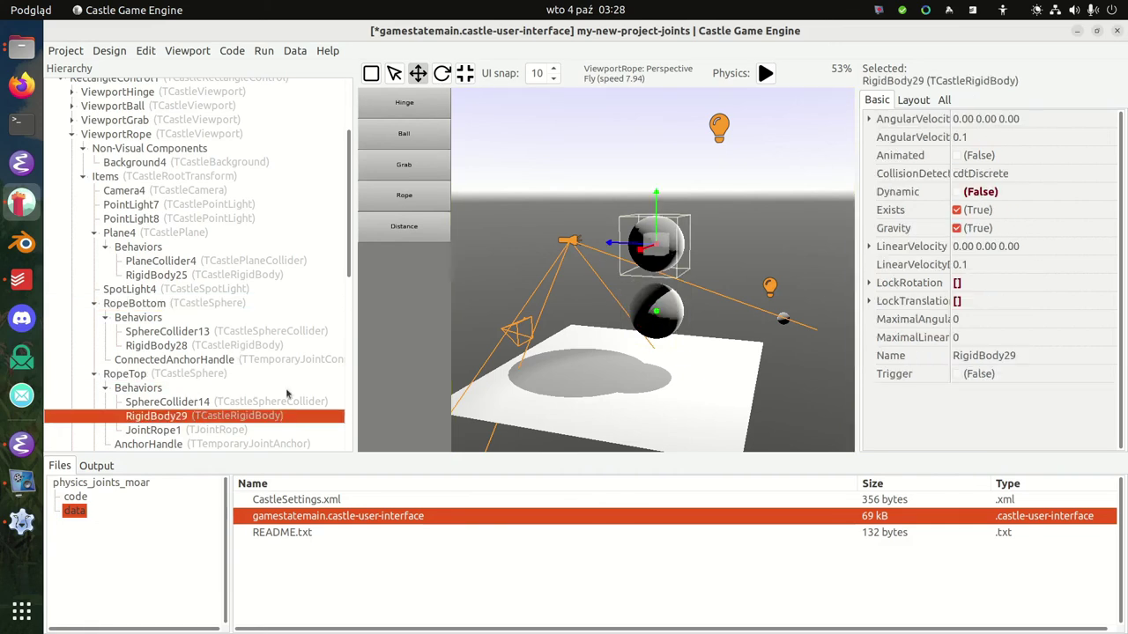
pyautogui.scroll(-3, 207, 429)
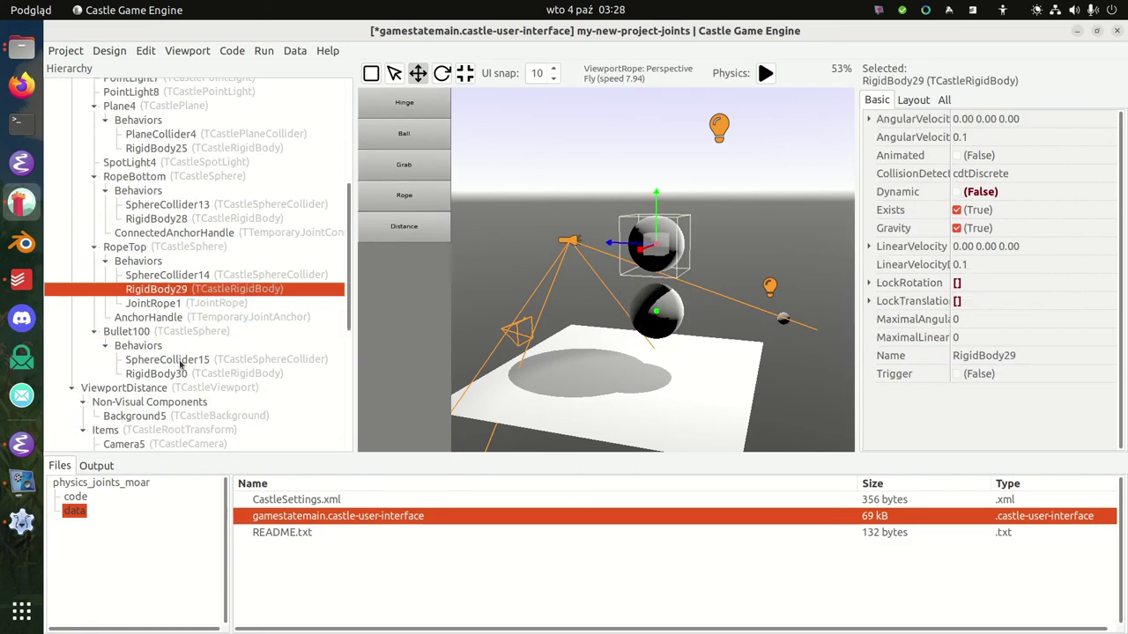
pyautogui.click(191, 374)
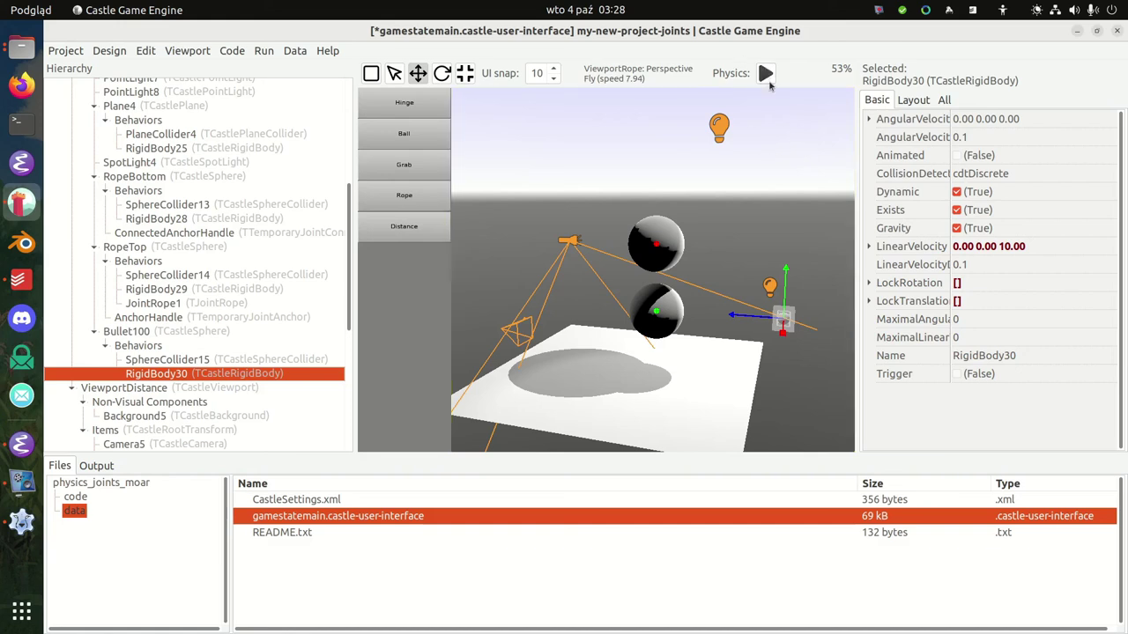
# Step: Run the physics simulation of the rope joint scene and watch the bullet hit the RopeBottom sphere
pyautogui.click(766, 75)
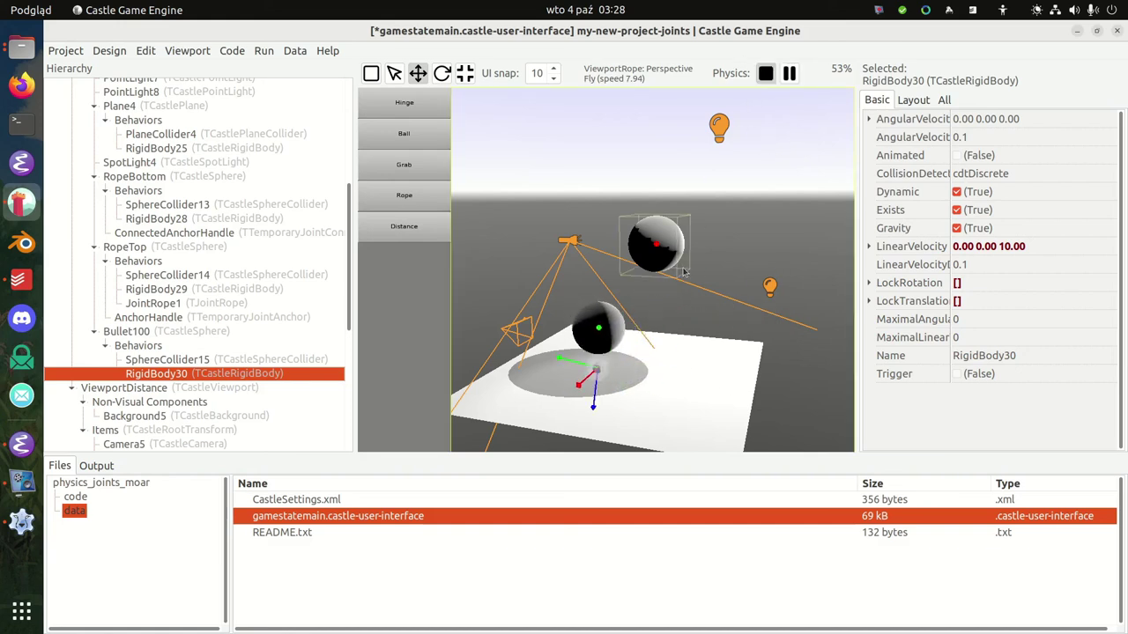
pyautogui.moveTo(683, 272); pyautogui.dragTo(698, 187, button='right')
pyautogui.press('q')
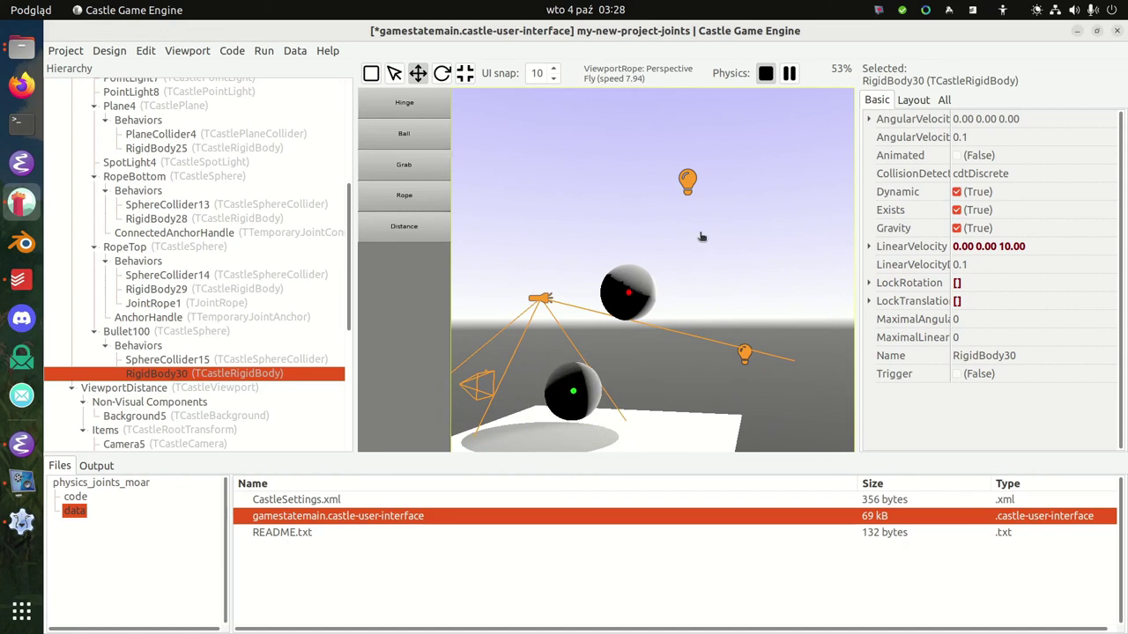
pyautogui.moveTo(702, 236); pyautogui.dragTo(710, 272, button='right')
pyautogui.press('q')
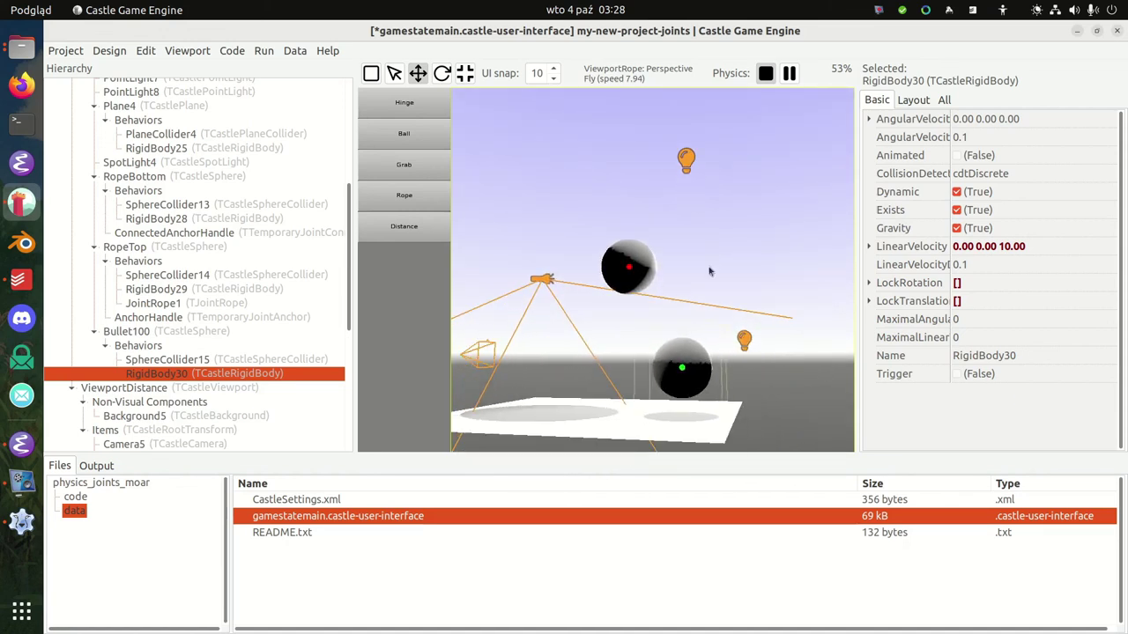
# Step: Restart the physics simulation from the initial state and select the RopeBottom sphere while it is moving
pyautogui.click(766, 73)
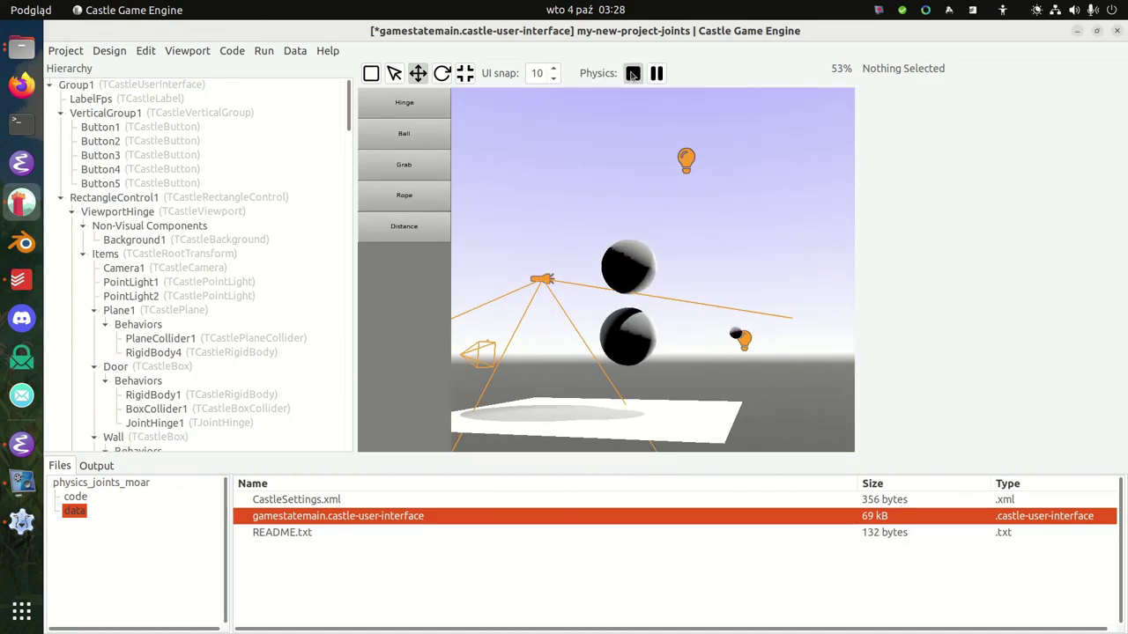
pyautogui.click(633, 73)
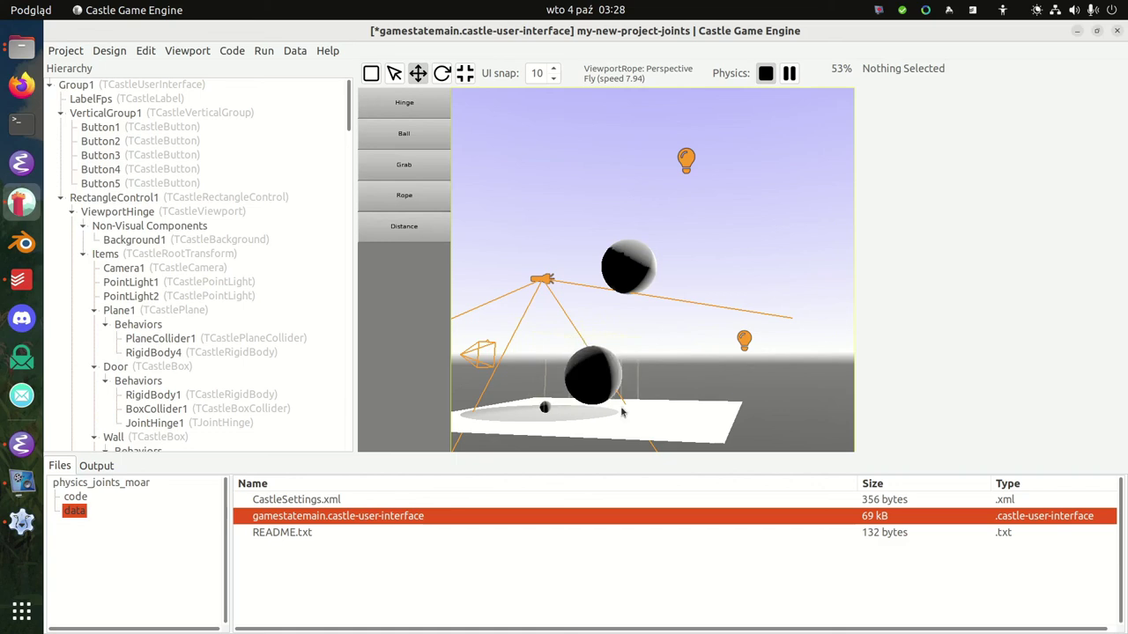
pyautogui.click(654, 388)
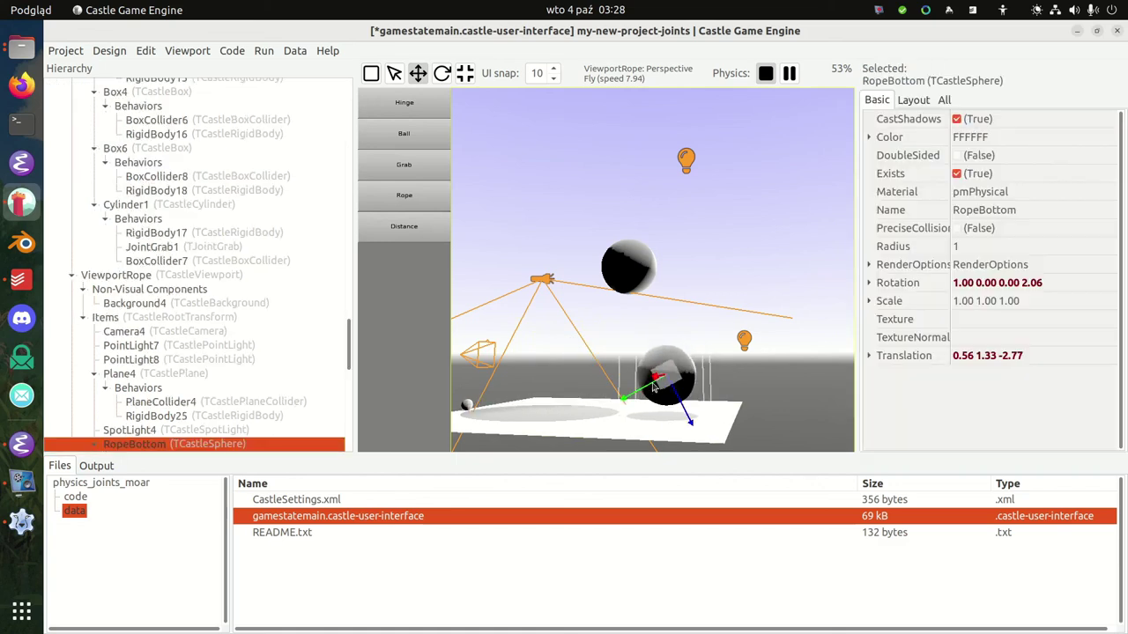